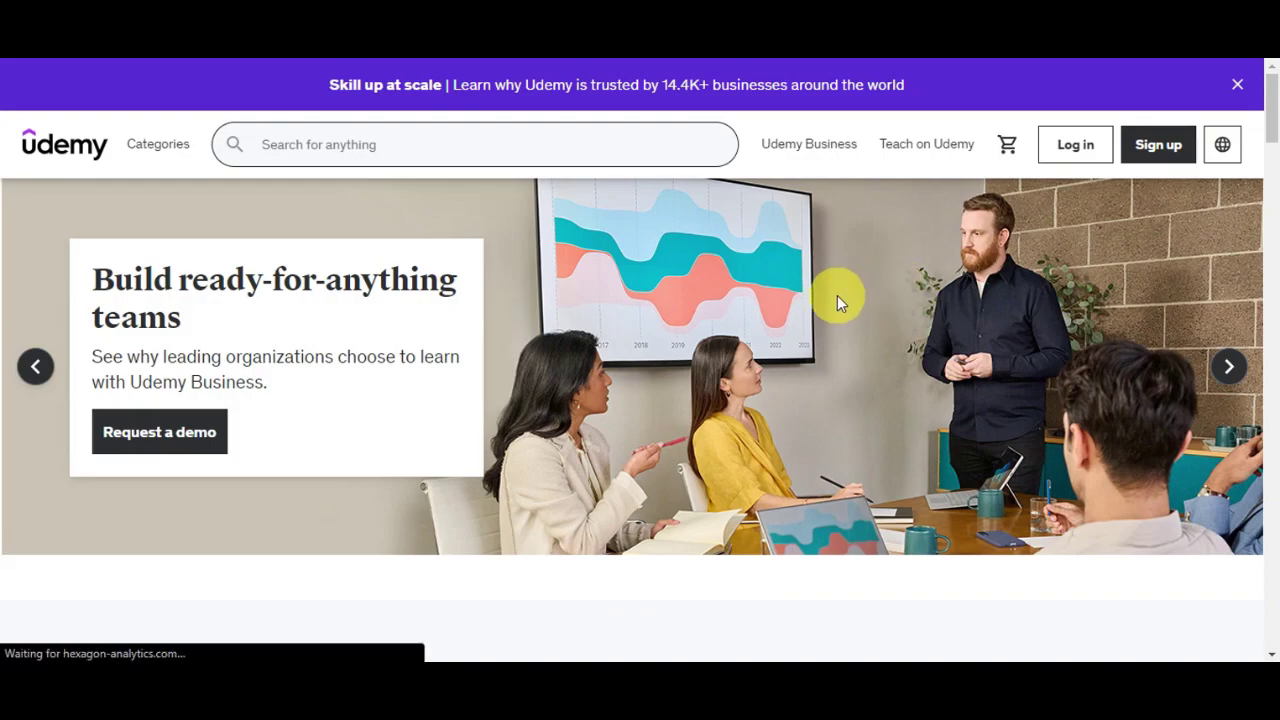
scroll(837, 294, "down", 3)
scroll(896, 293, "down", 2)
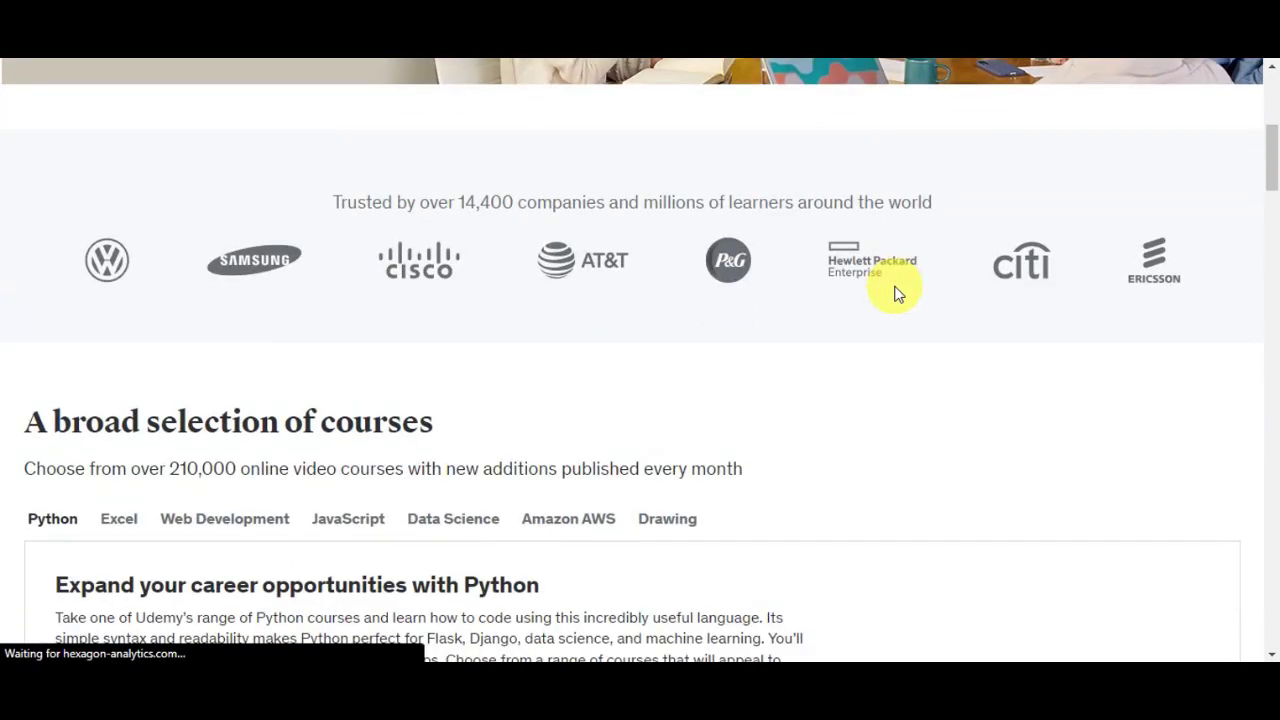
scroll(896, 293, "down", 1)
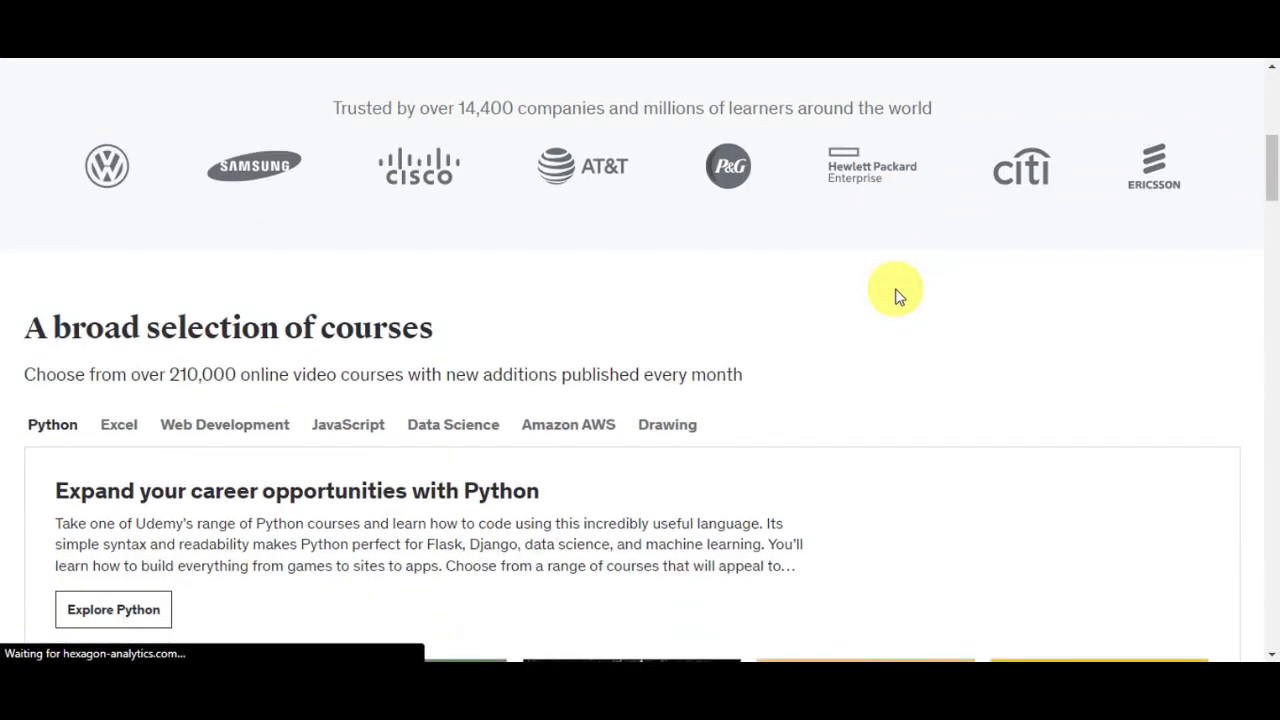
scroll(882, 291, "down", 1)
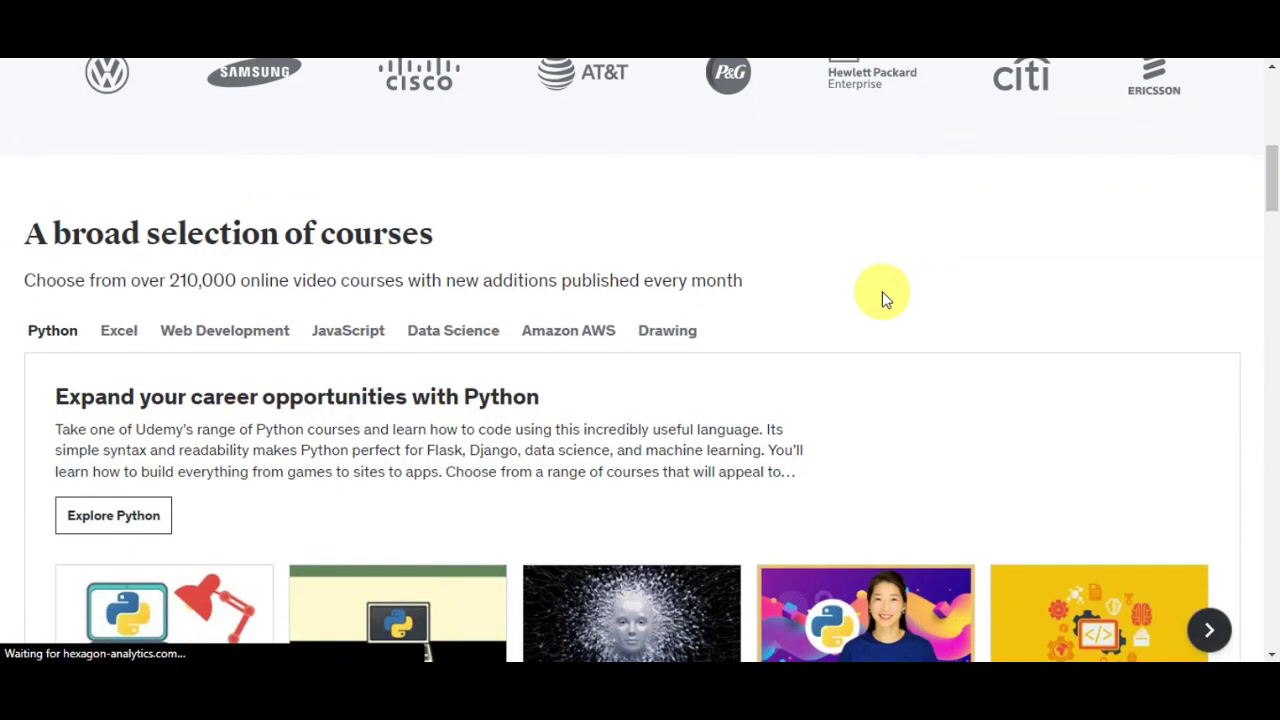
scroll(940, 288, "down", 2)
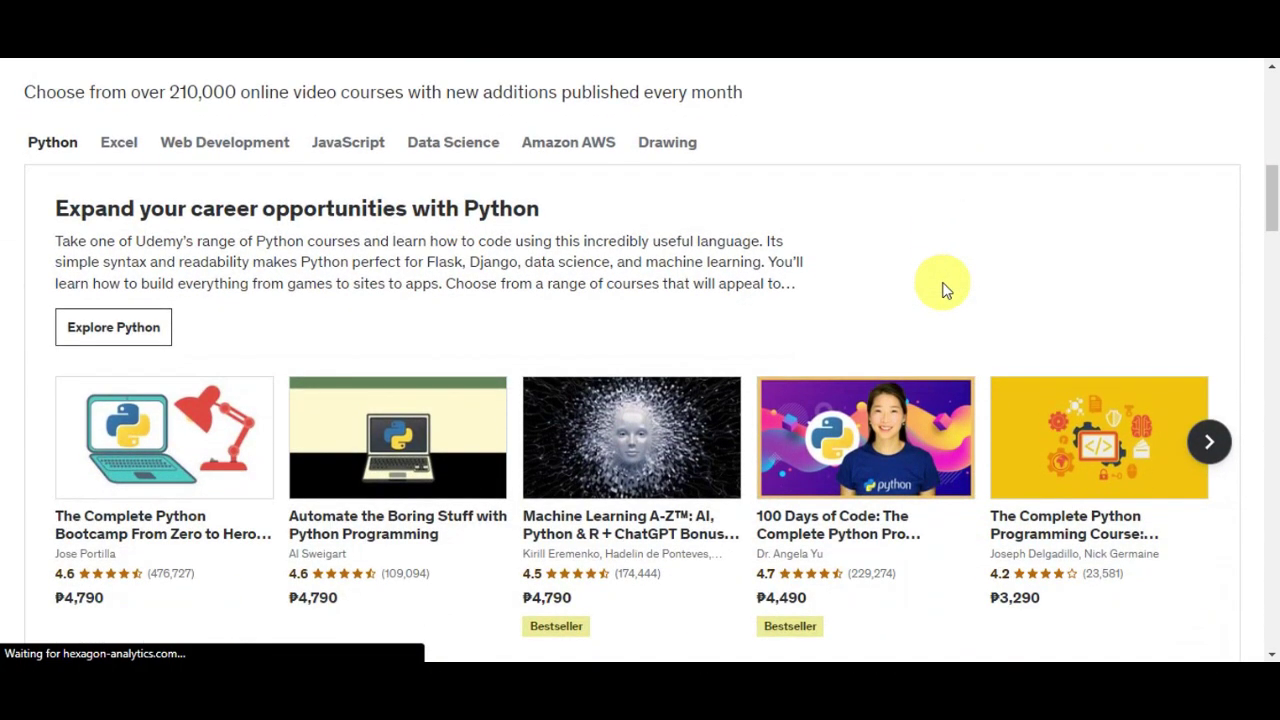
scroll(940, 288, "down", 1)
scroll(925, 285, "down", 1)
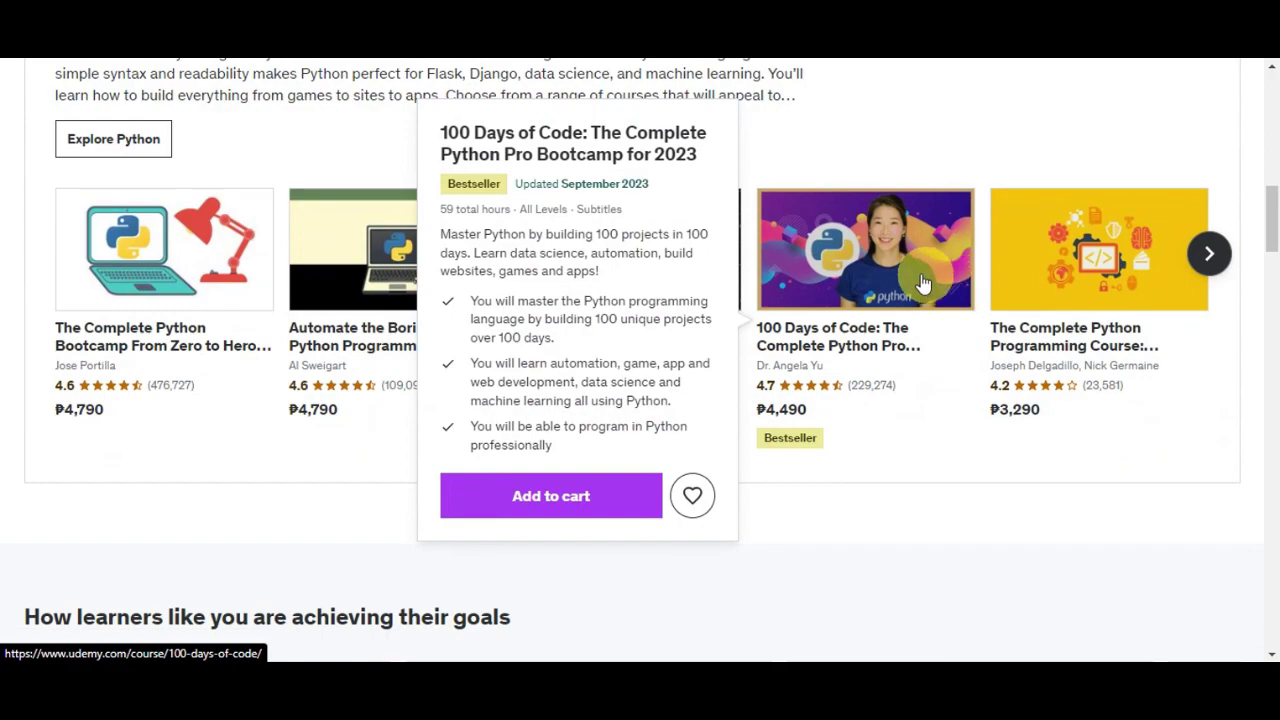
scroll(1046, 251, "down", 3)
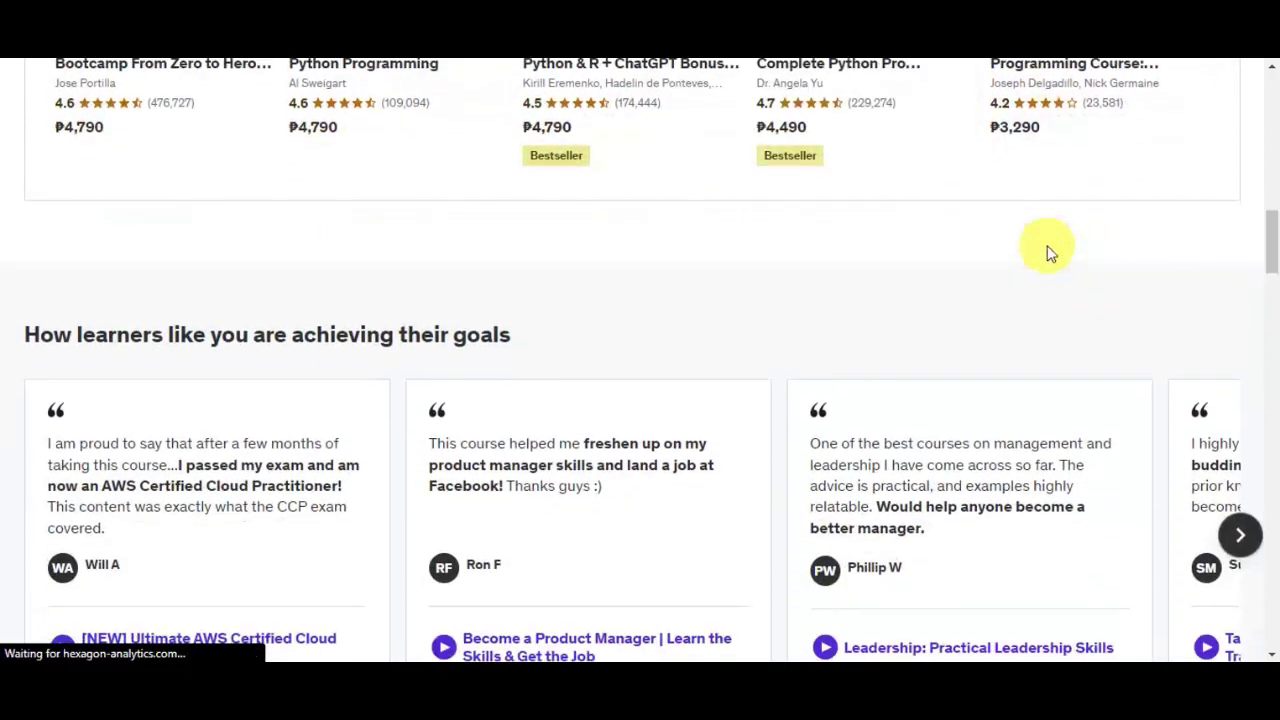
scroll(1048, 251, "down", 1)
scroll(1048, 251, "down", 3)
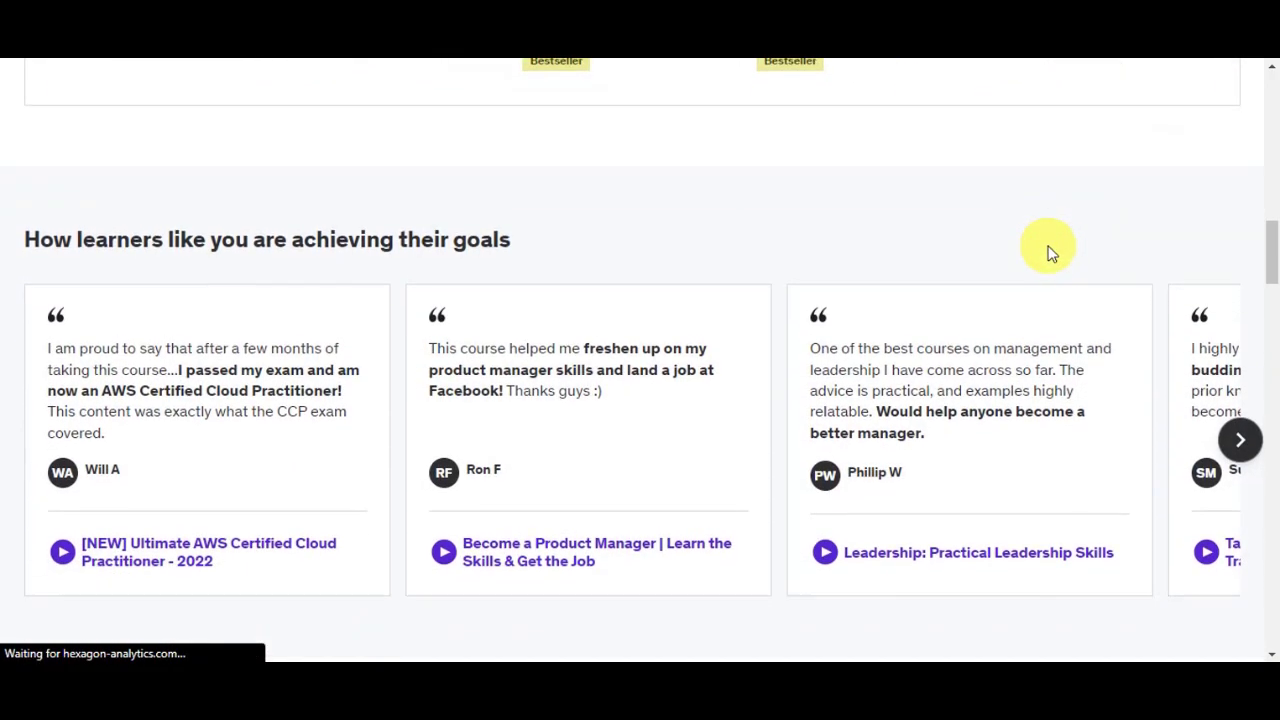
scroll(1048, 251, "down", 3)
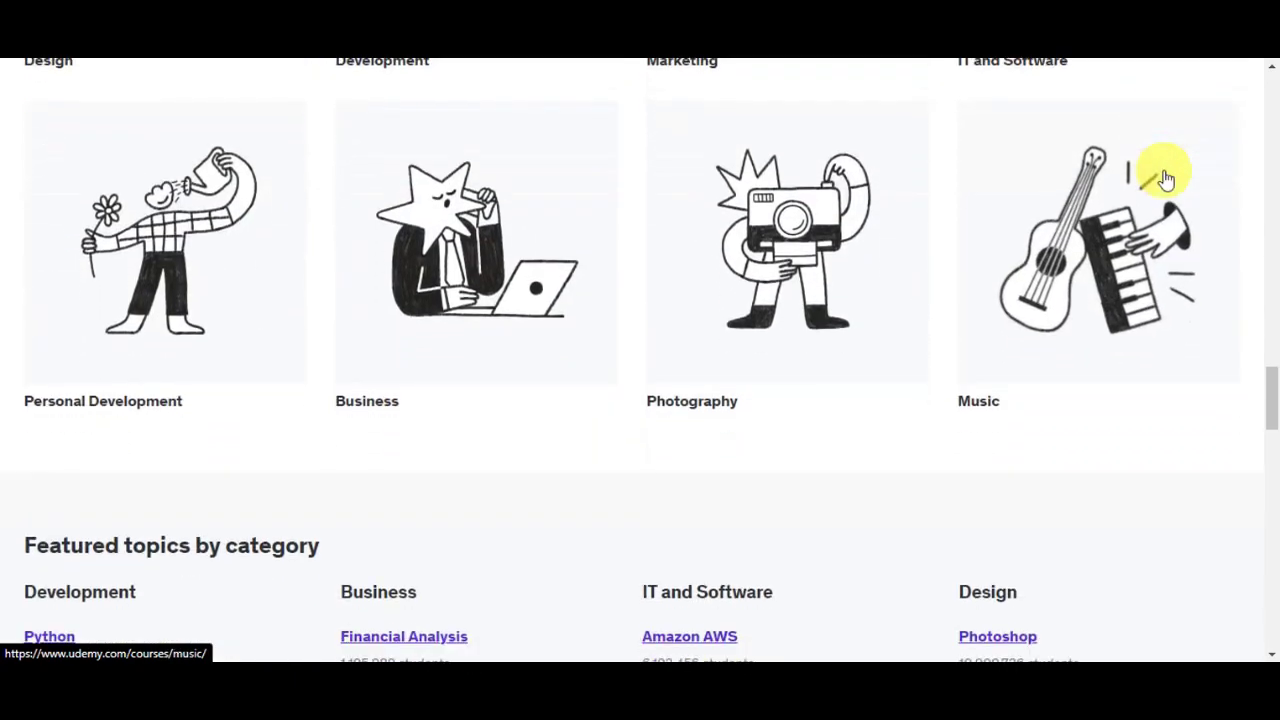
scroll(1165, 178, "down", 1)
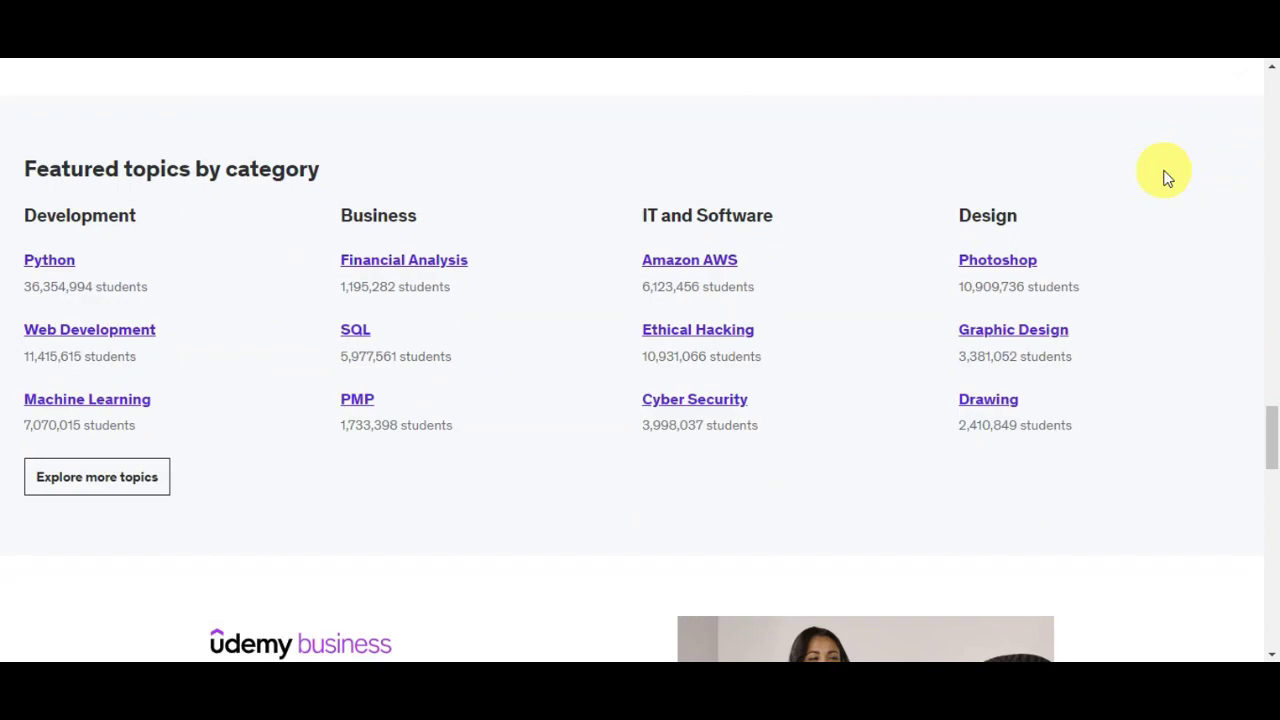
scroll(1165, 178, "down", 1)
scroll(1165, 178, "down", 1)
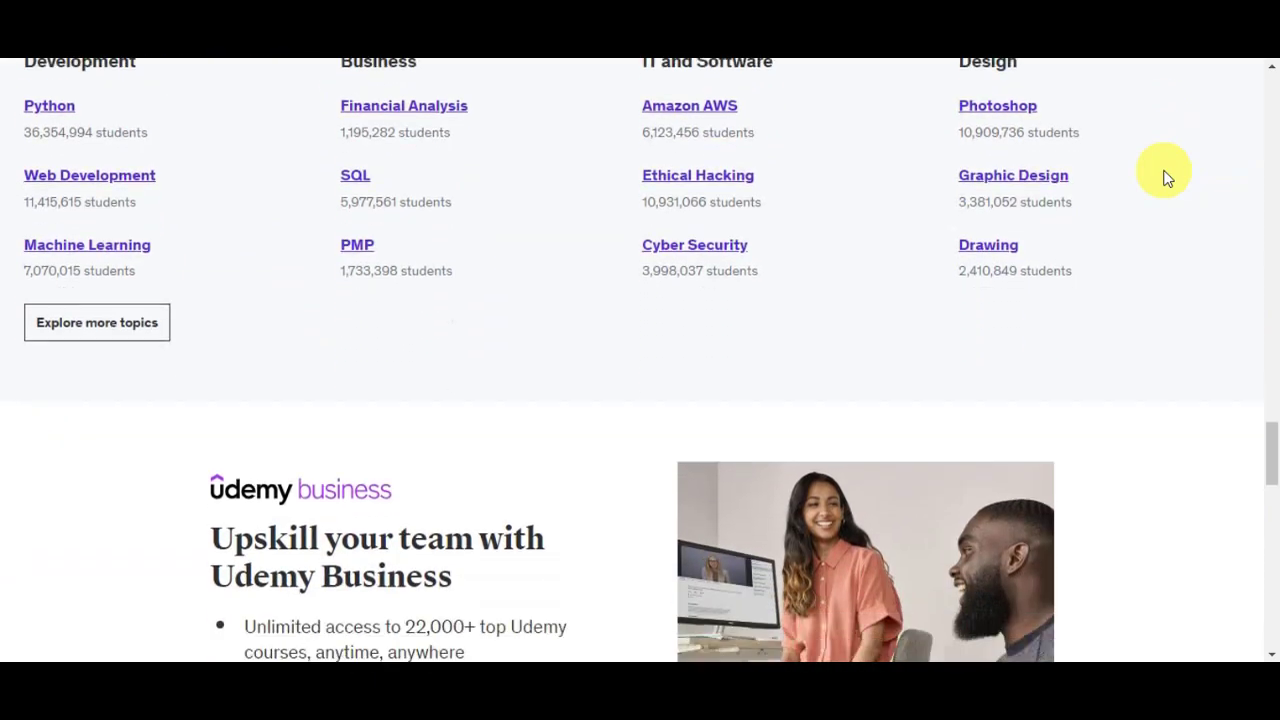
scroll(1165, 178, "down", 1)
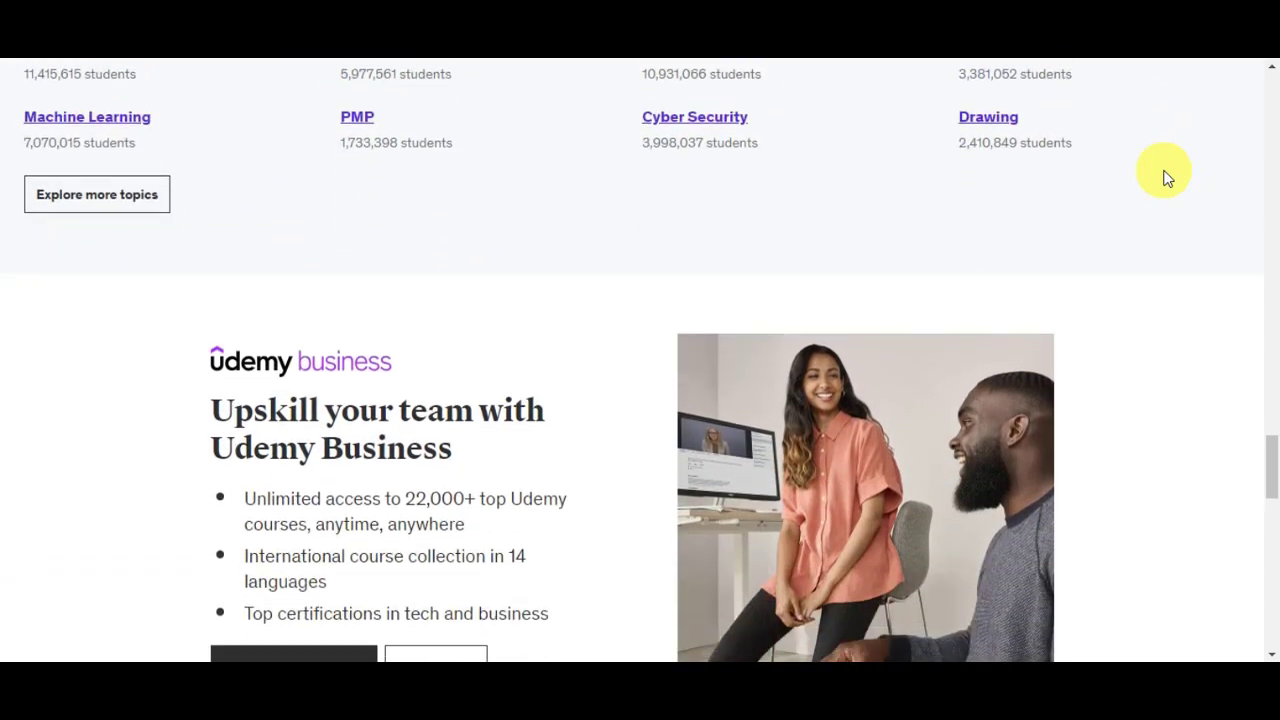
scroll(1165, 178, "down", 2)
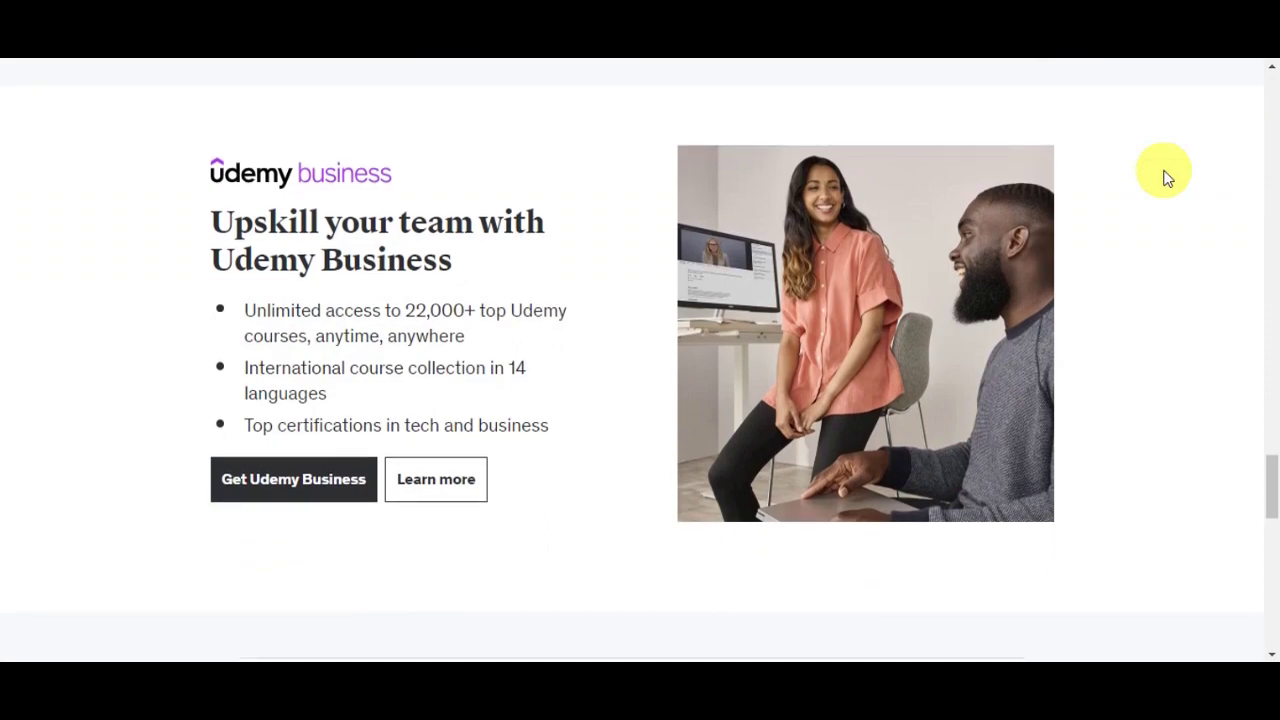
scroll(1165, 178, "down", 6)
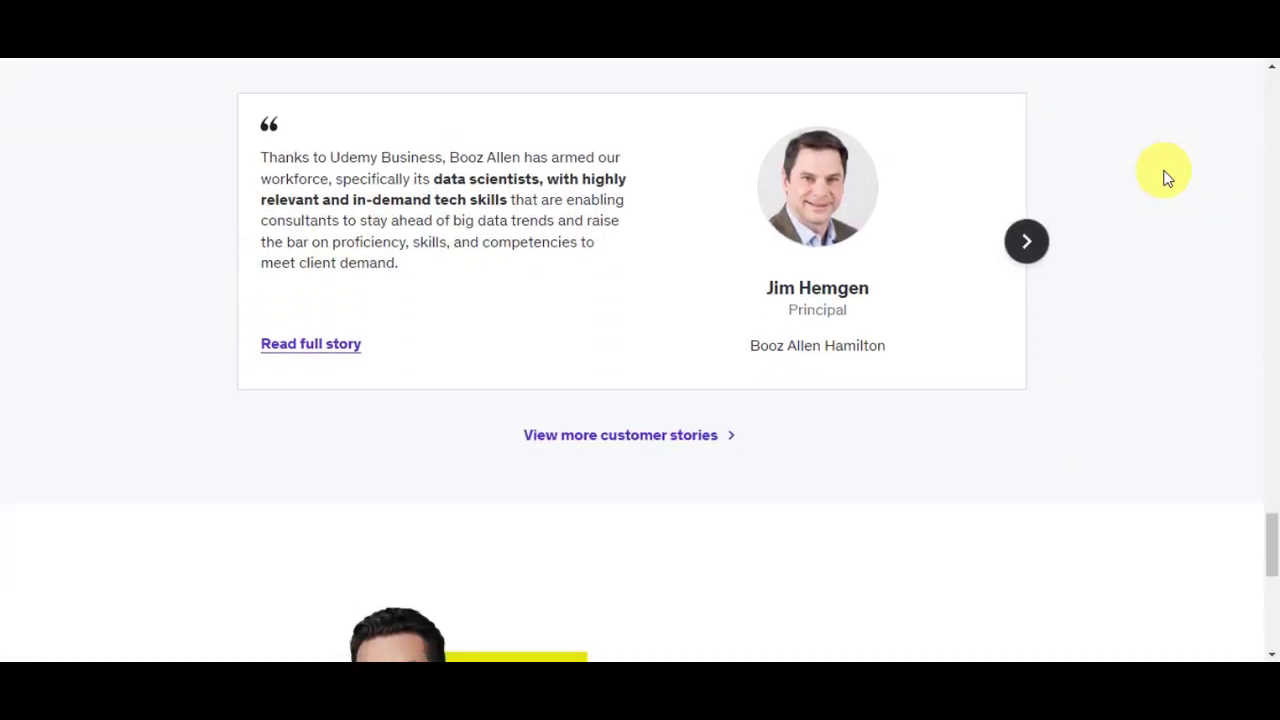
scroll(1165, 178, "down", 2)
scroll(1165, 178, "down", 2)
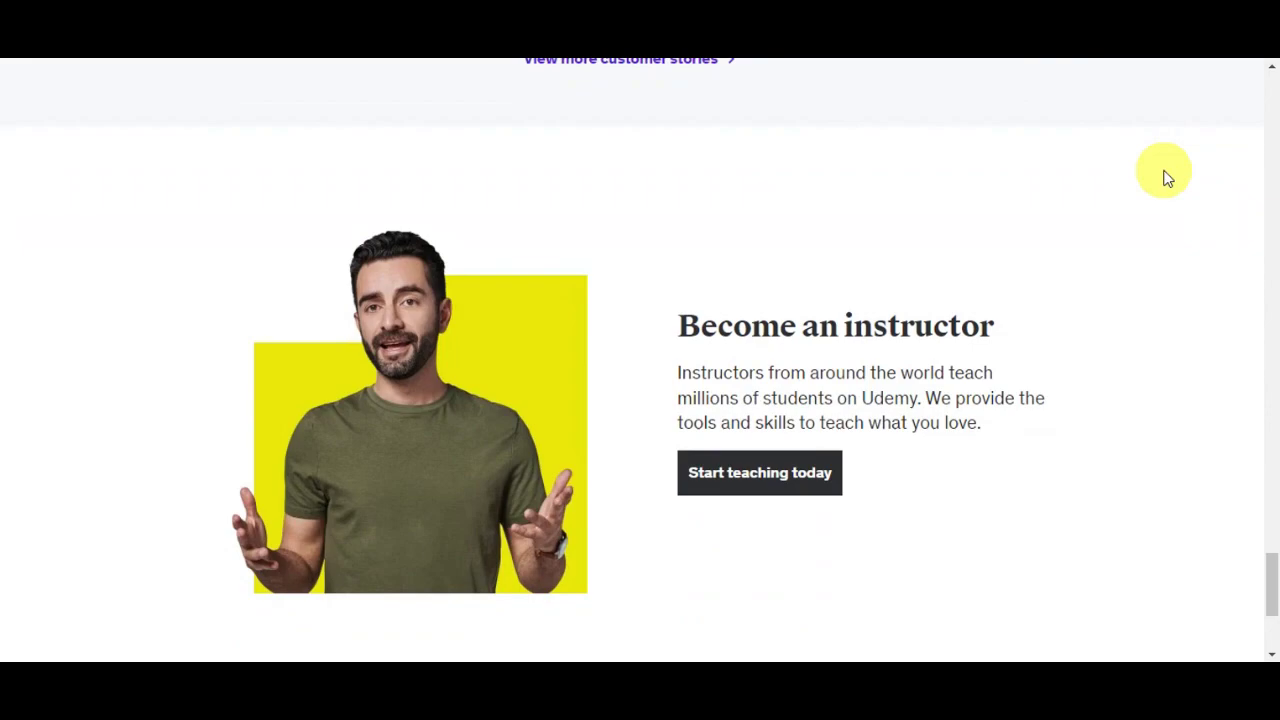
scroll(1165, 178, "down", 2)
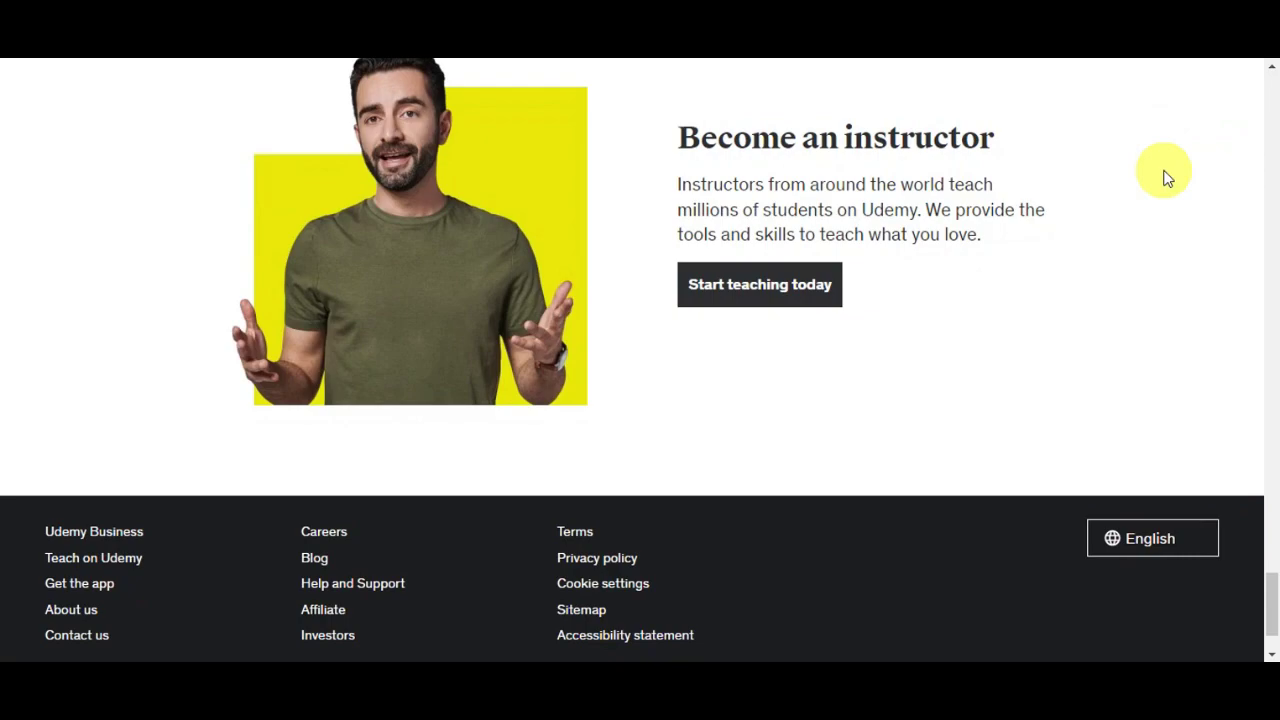
key("Home")
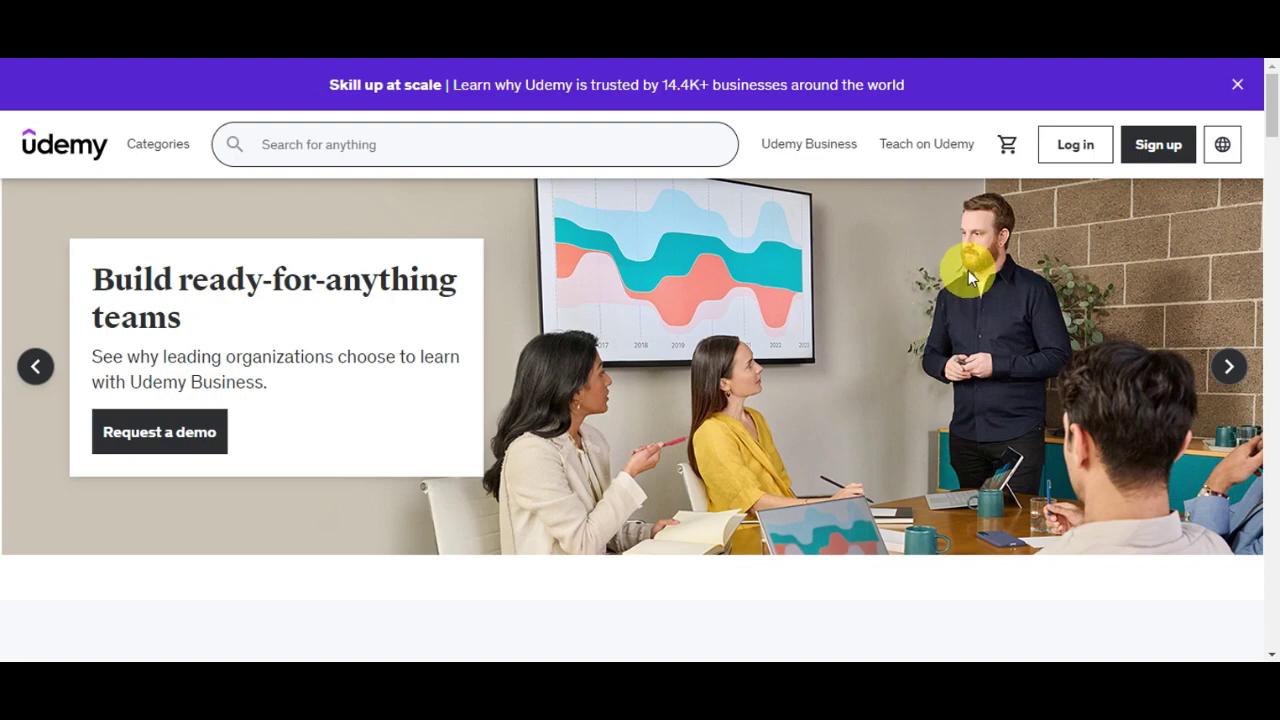
Step: Open Udemy's sign-up form, tick the special offers box, then switch to the Log in form
left_click(1150, 156)
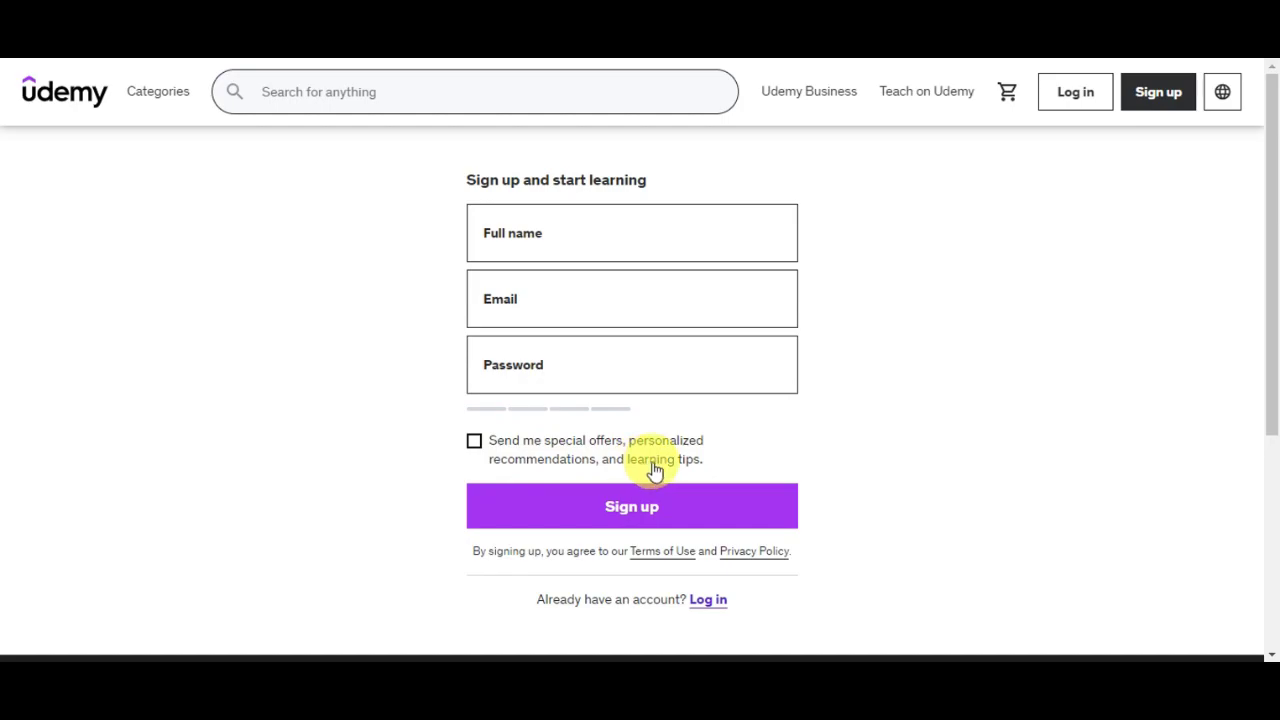
left_click(474, 442)
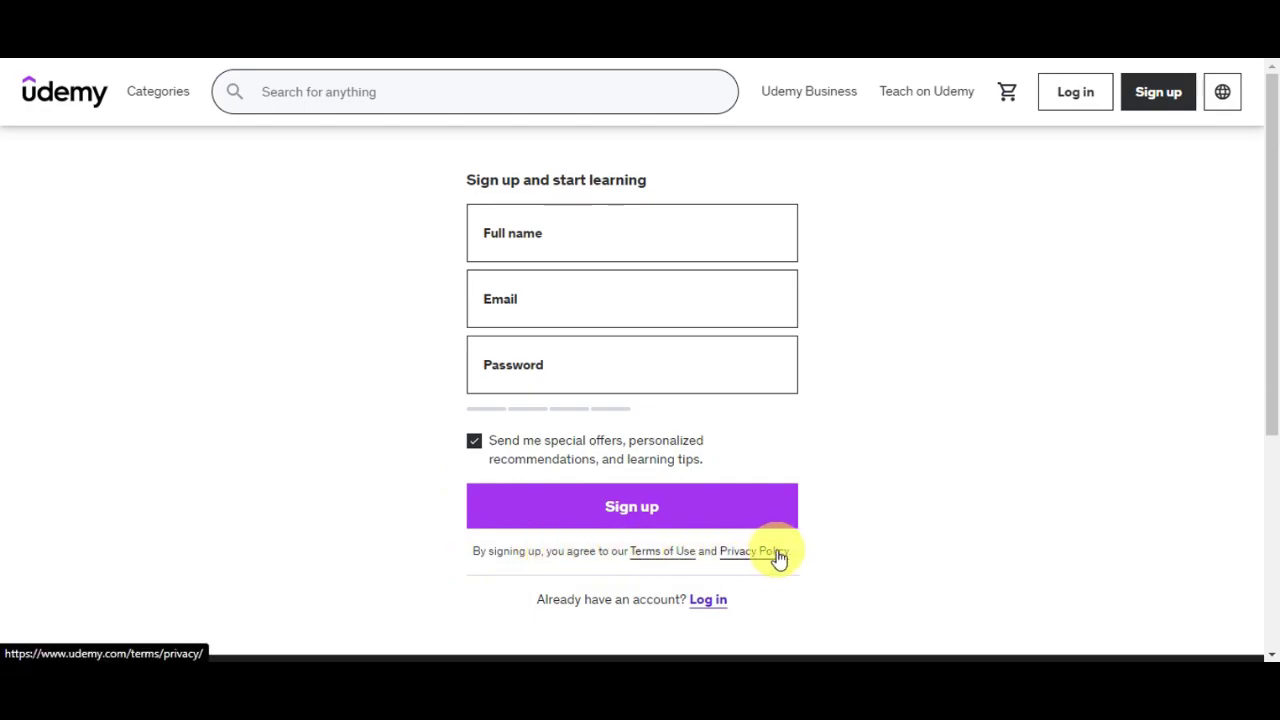
scroll(714, 514, "down", 3)
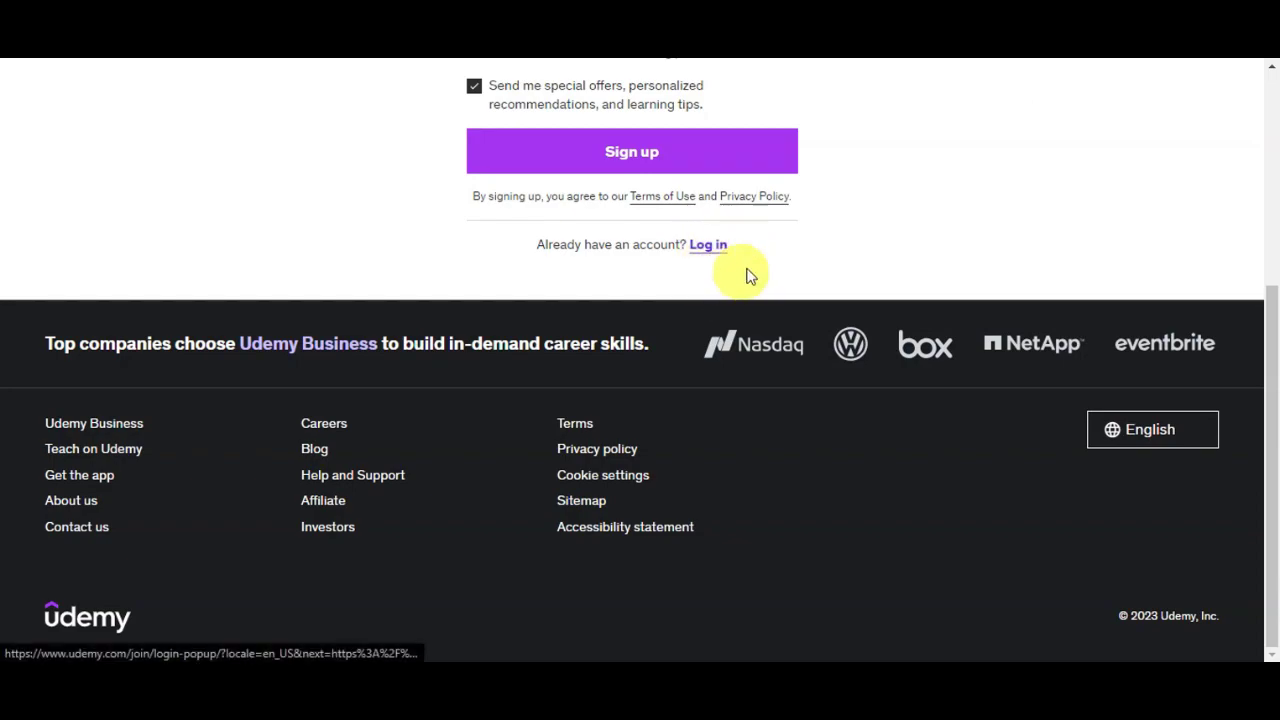
left_click(718, 248)
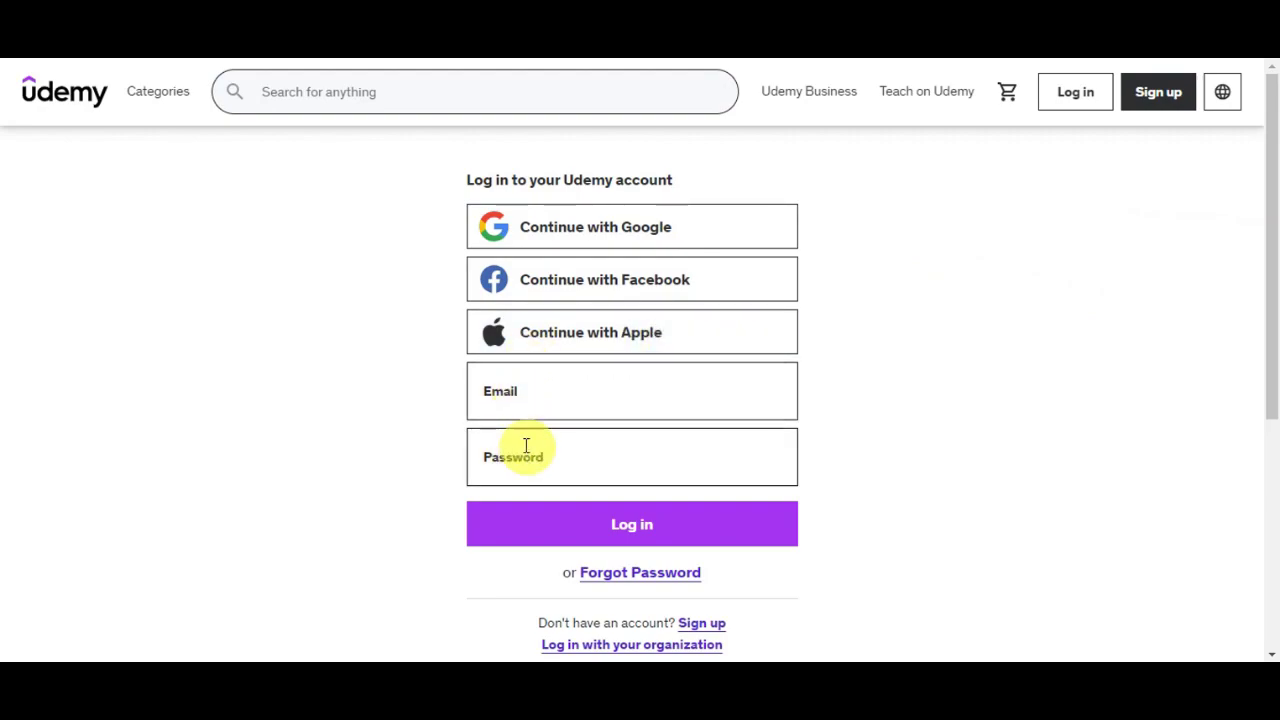
Step: Log in with the account email and password to reach the personalised homepage
scroll(918, 398, "down", 1)
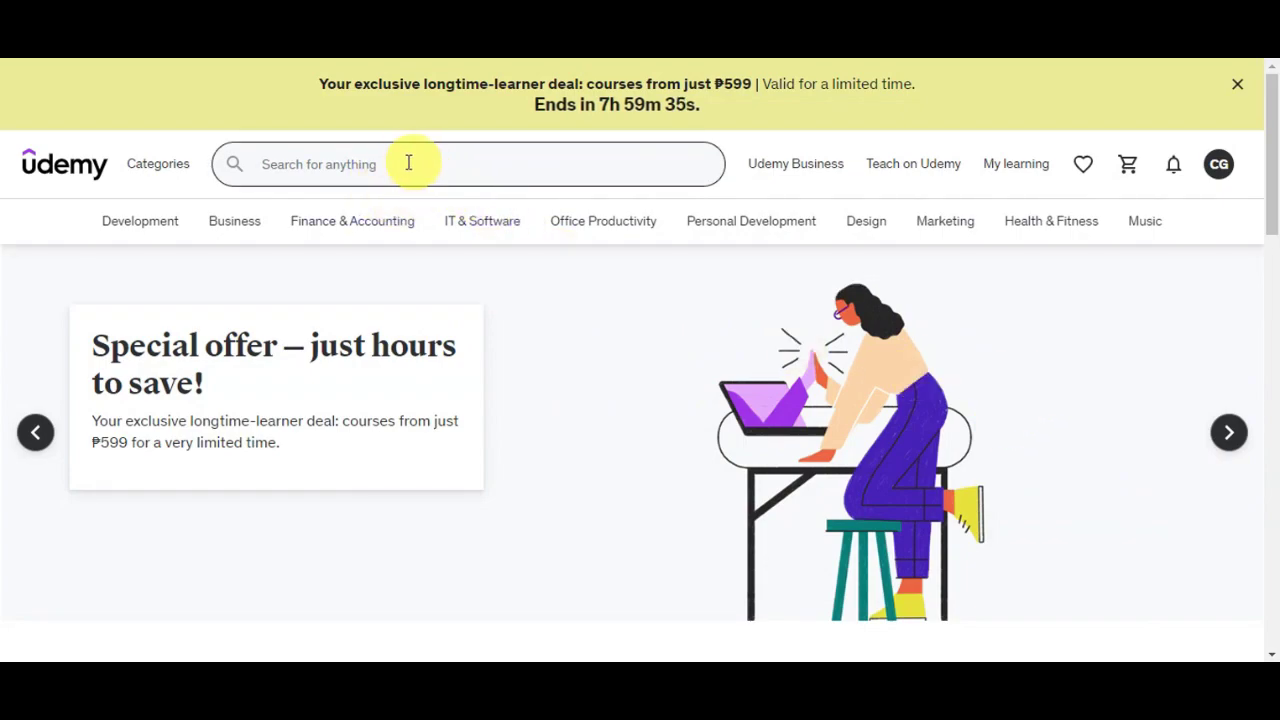
Step: Preview each category-bar menu, then the header shortcuts through to the profile avatar menu
mouse_move(118, 218)
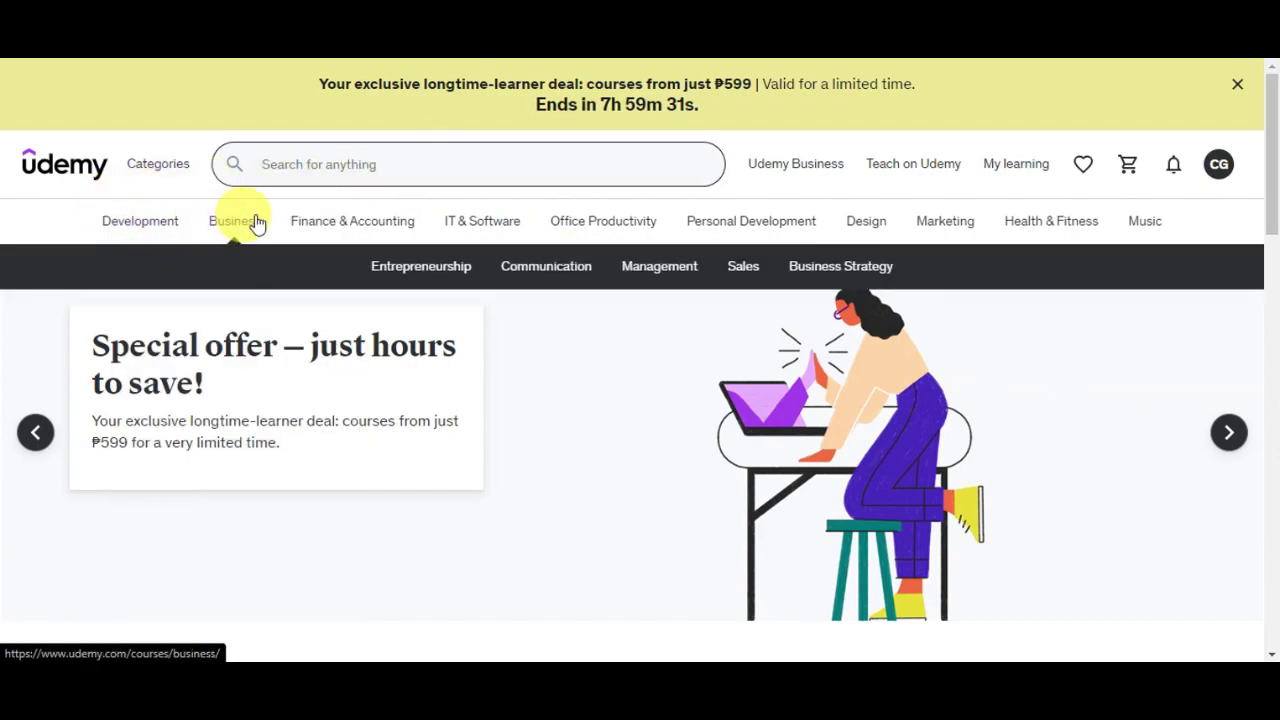
mouse_move(336, 218)
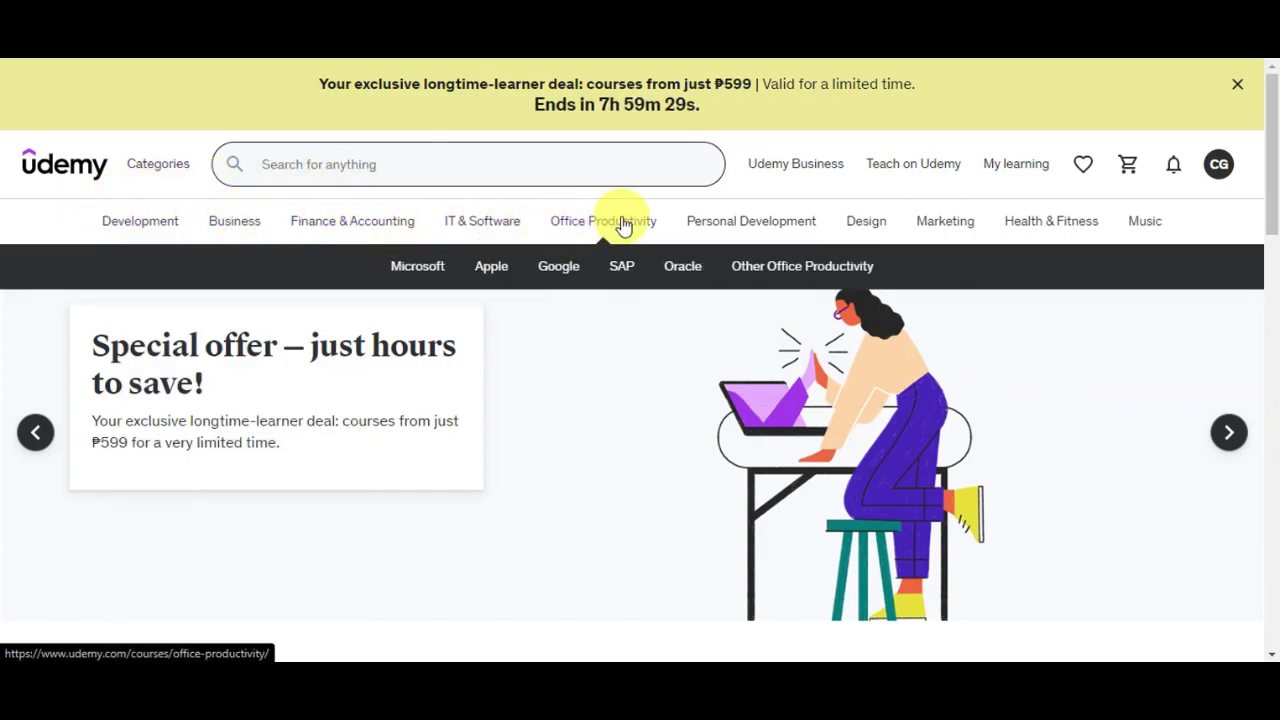
mouse_move(743, 228)
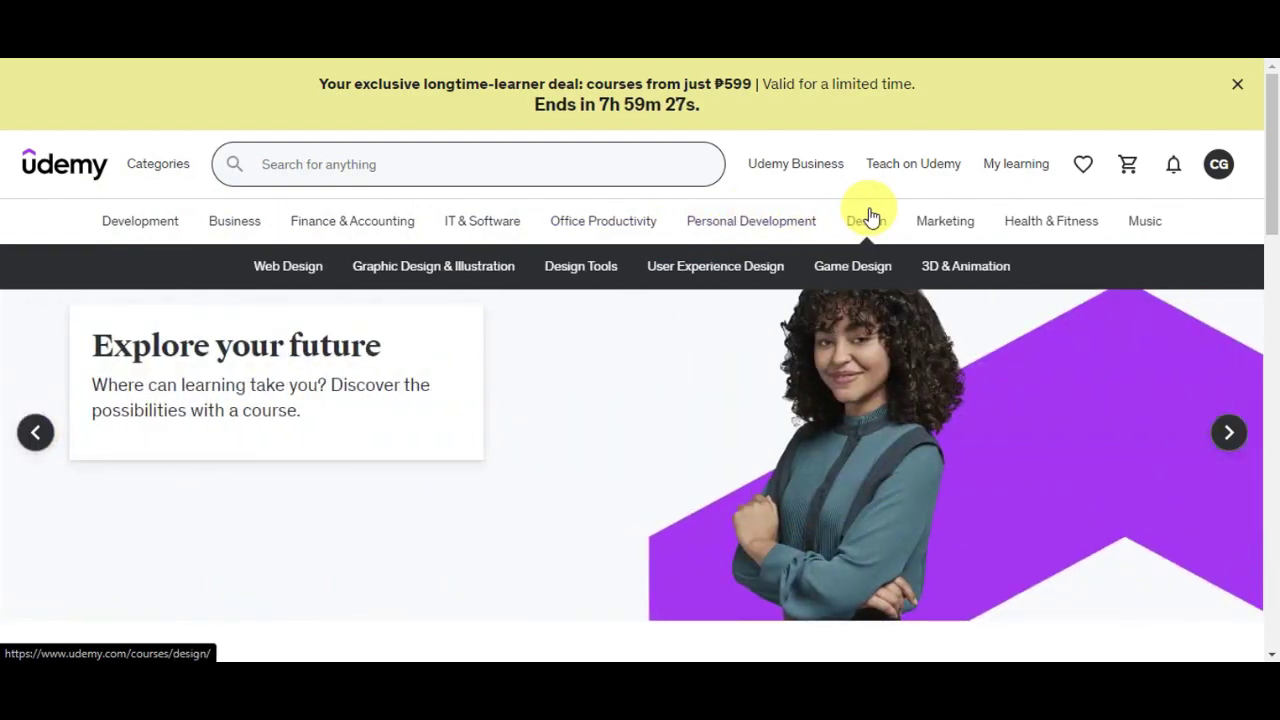
mouse_move(930, 216)
mouse_move(1146, 213)
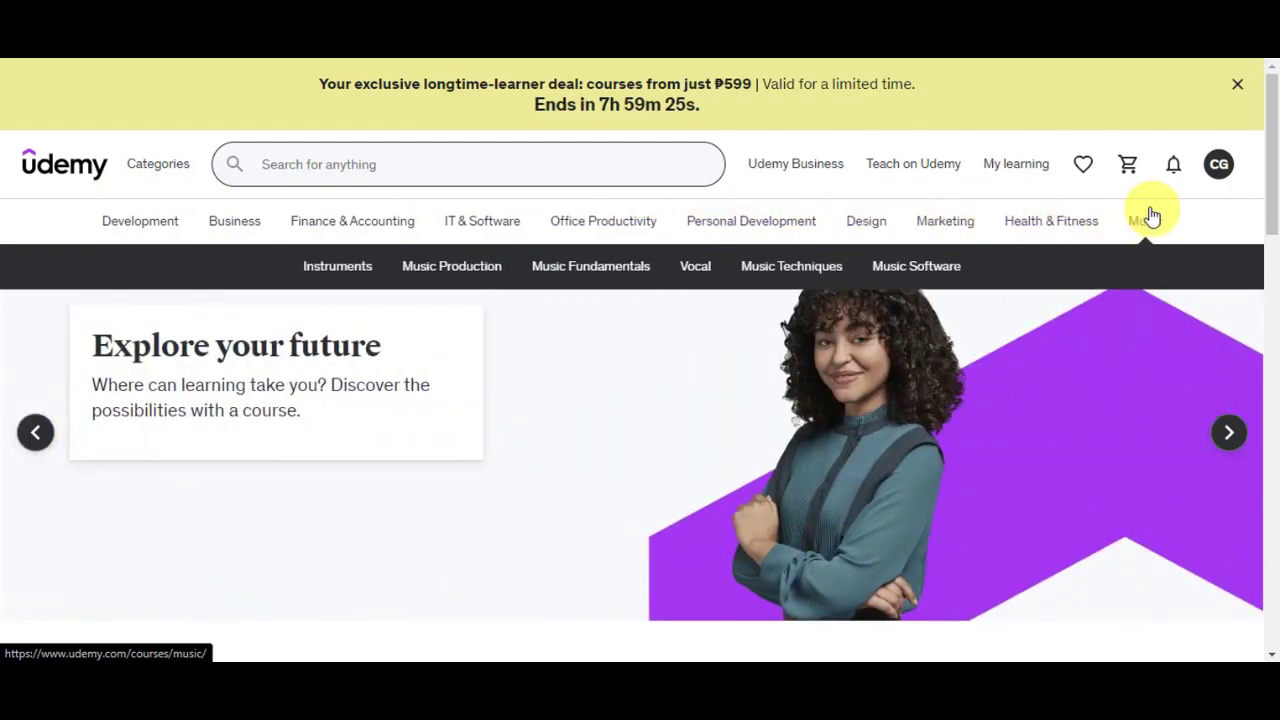
mouse_move(811, 180)
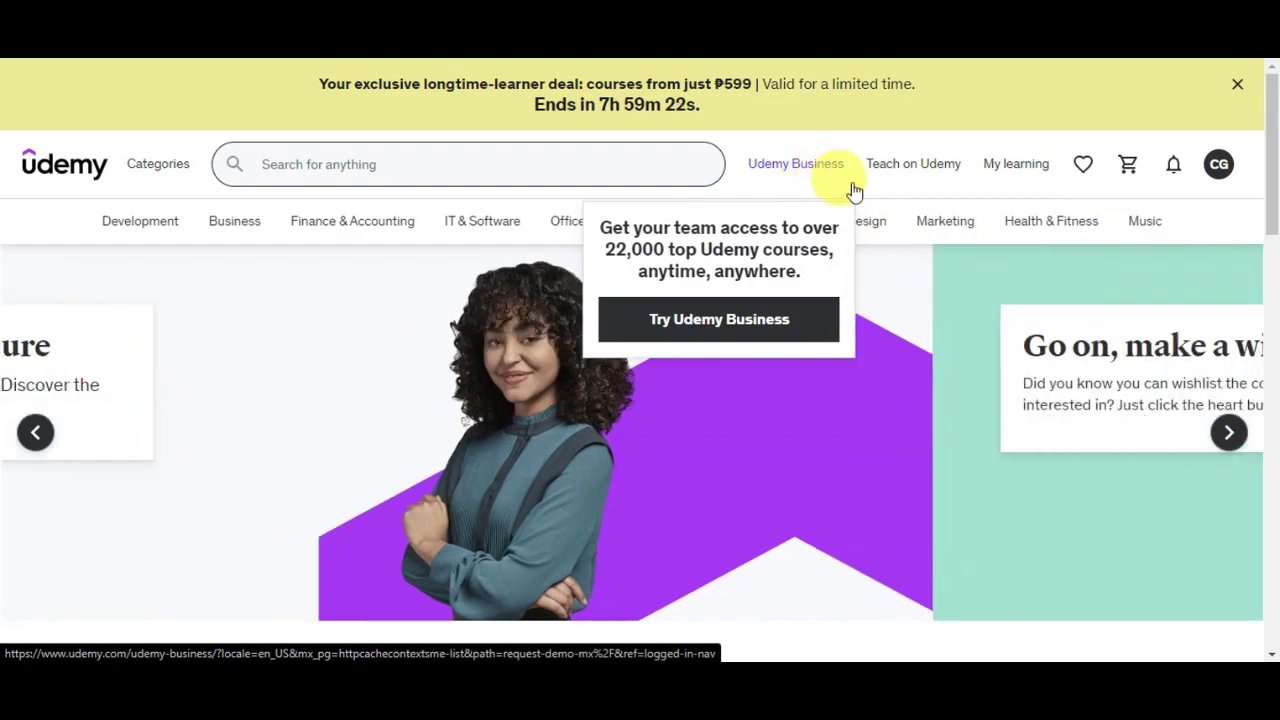
mouse_move(903, 180)
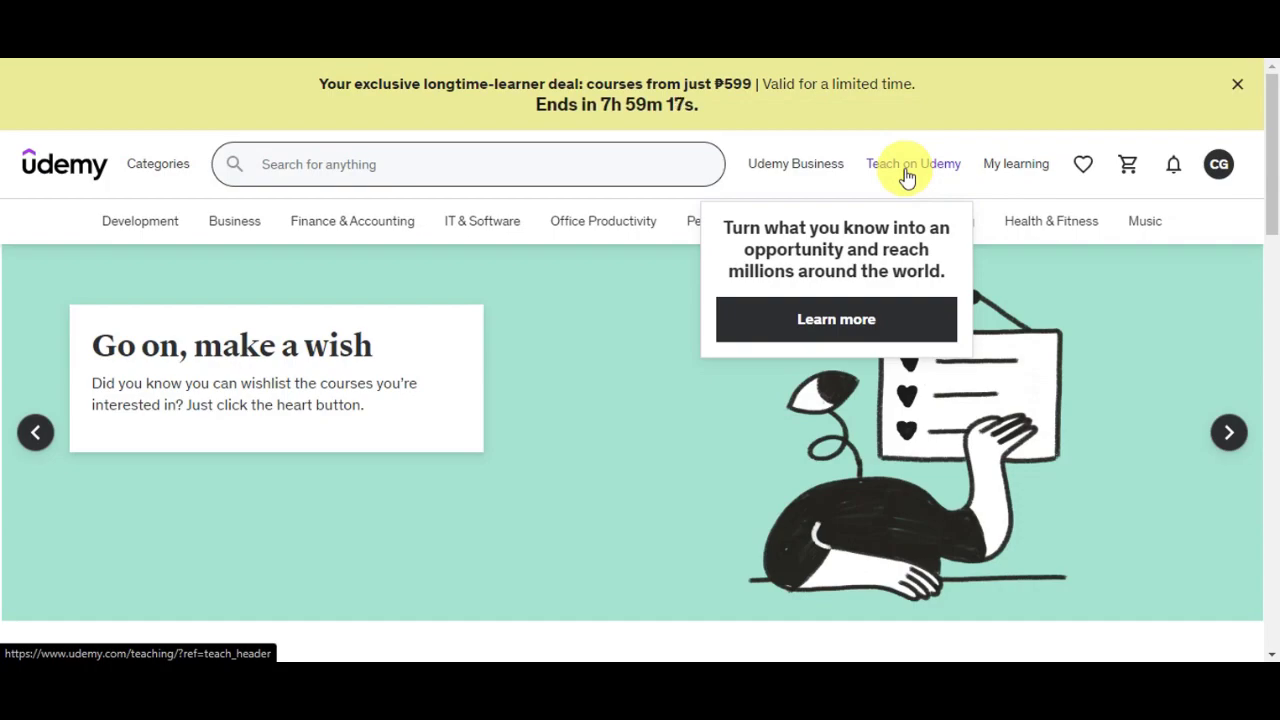
mouse_move(994, 172)
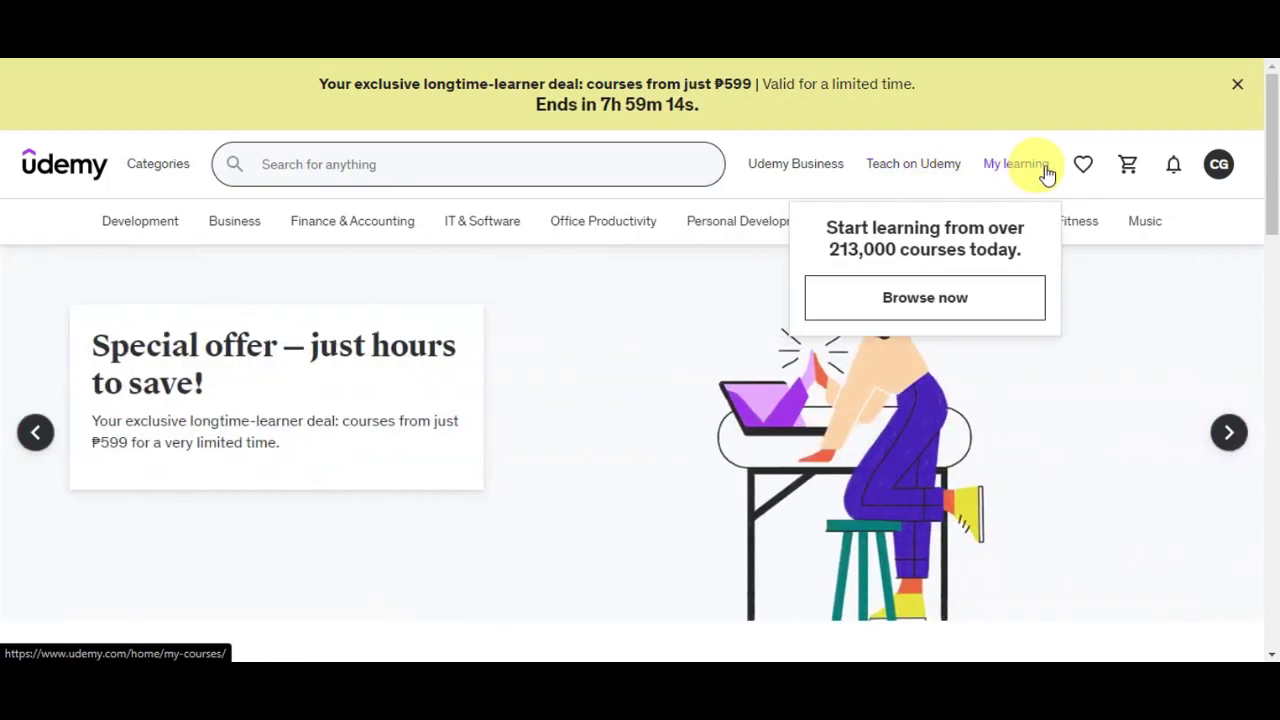
mouse_move(1082, 172)
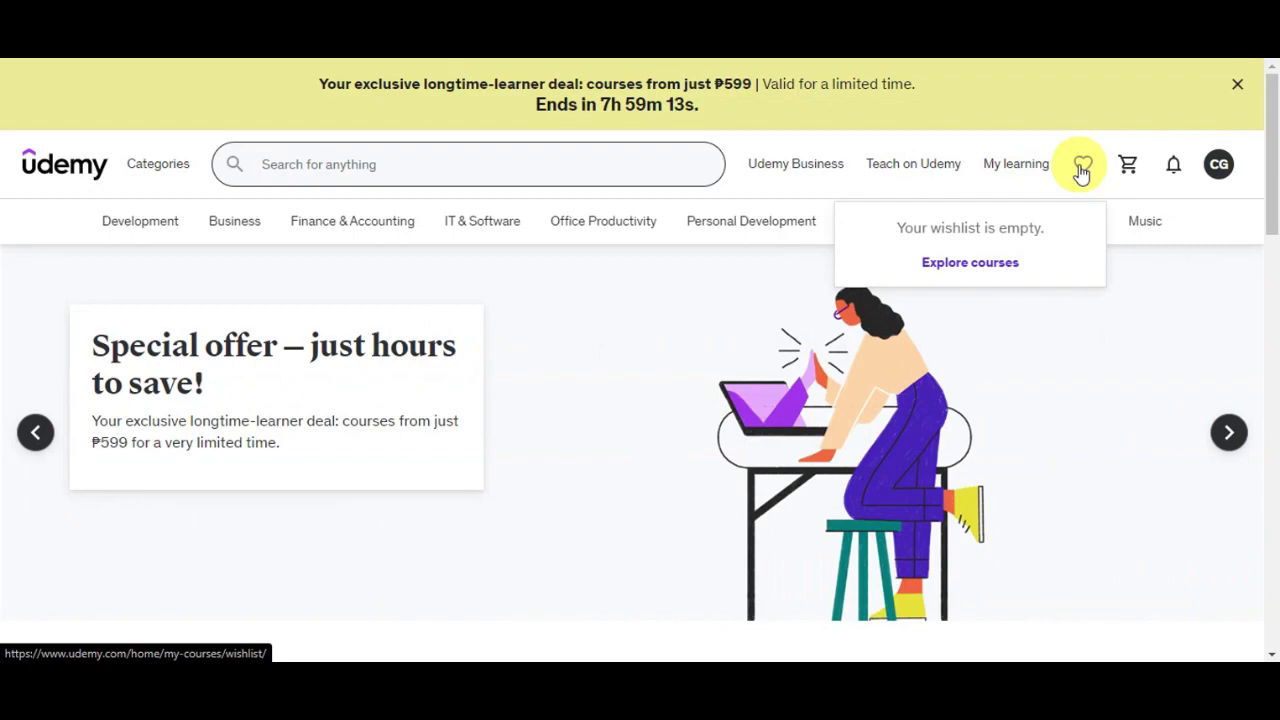
mouse_move(1128, 172)
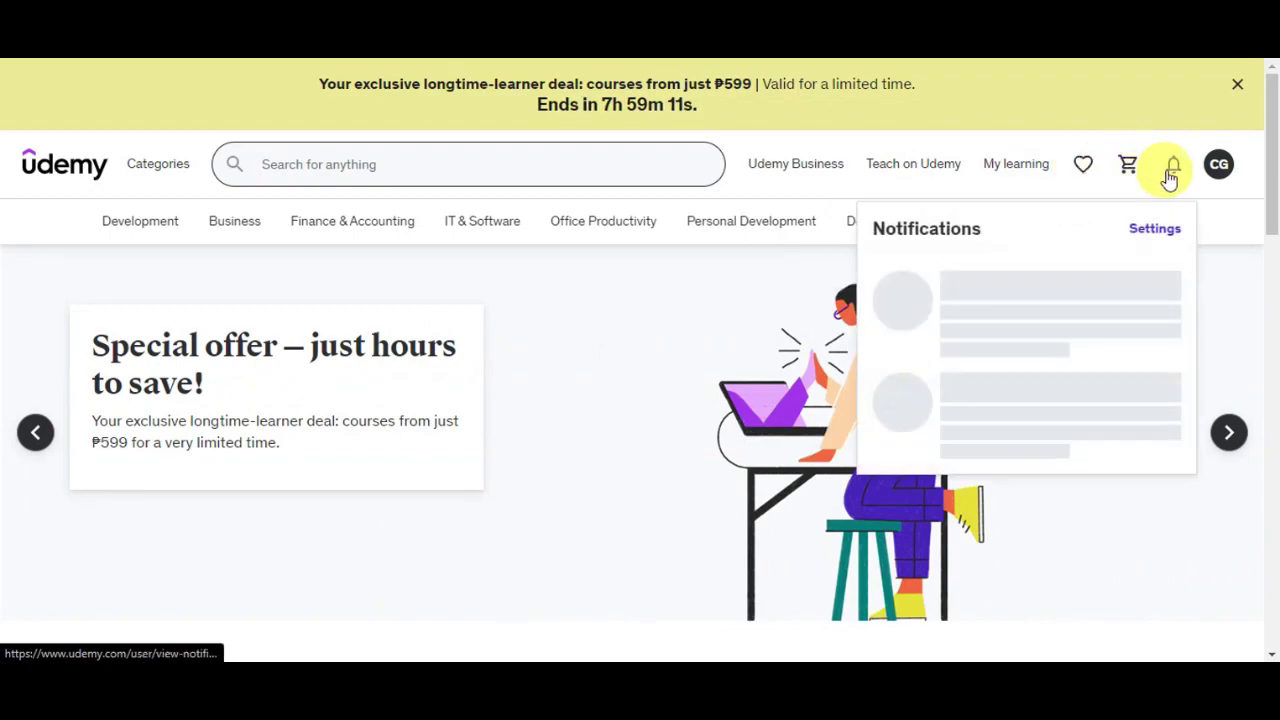
Step: Leave the profile menu and scroll down to the 'What to learn next' recommendations
mouse_move(1218, 164)
scroll(1155, 253, "down", 3)
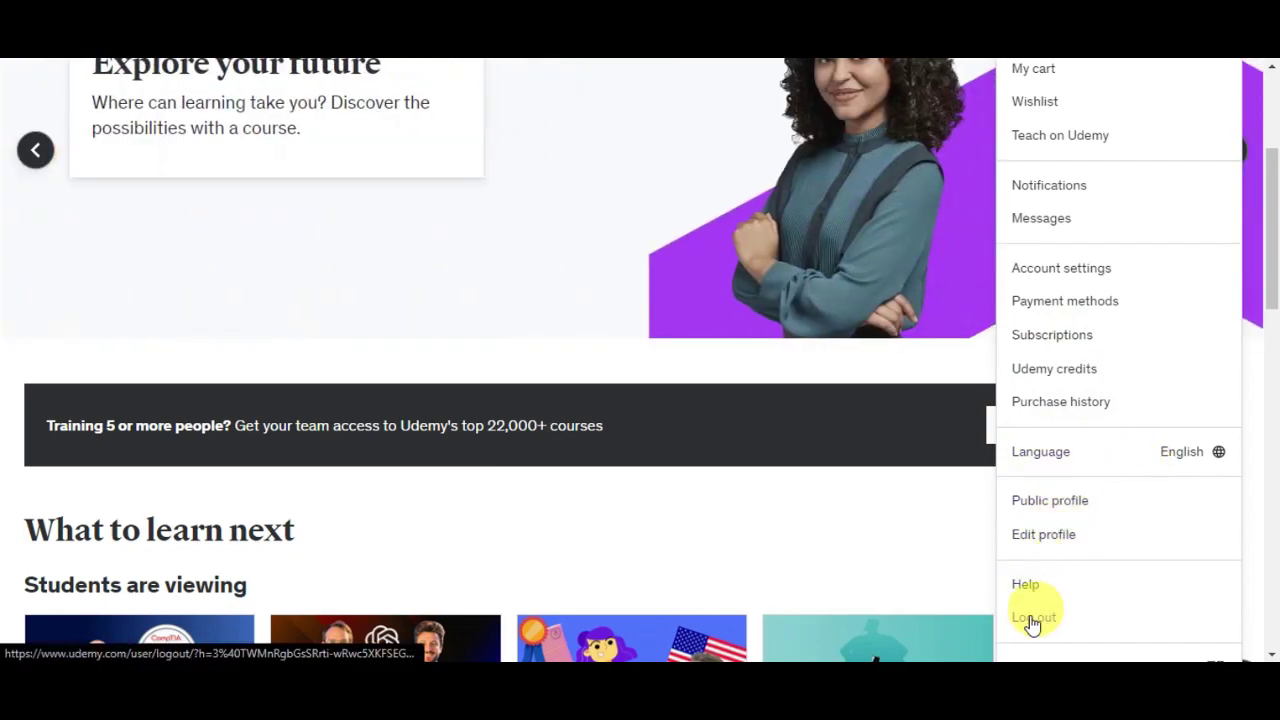
Step: Browse the recommended course rows and open 'Useful Excel for Beginners' from My learning
scroll(772, 522, "down", 3)
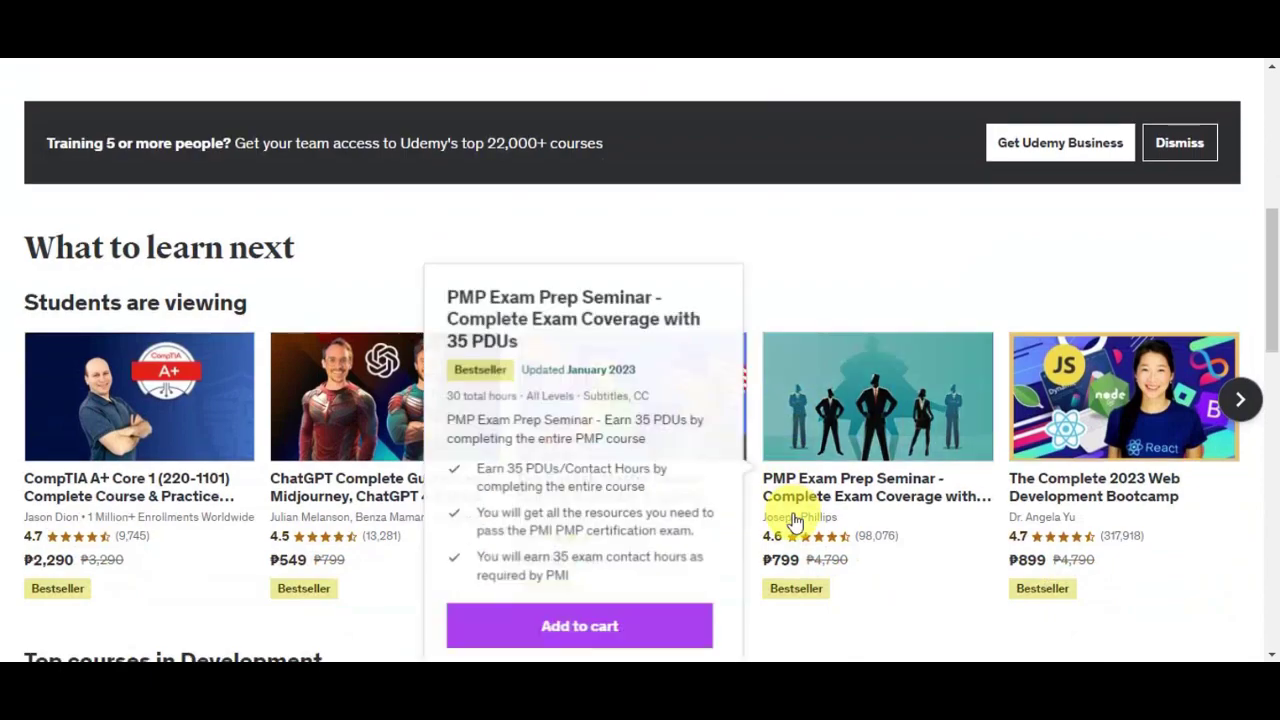
scroll(794, 520, "down", 1)
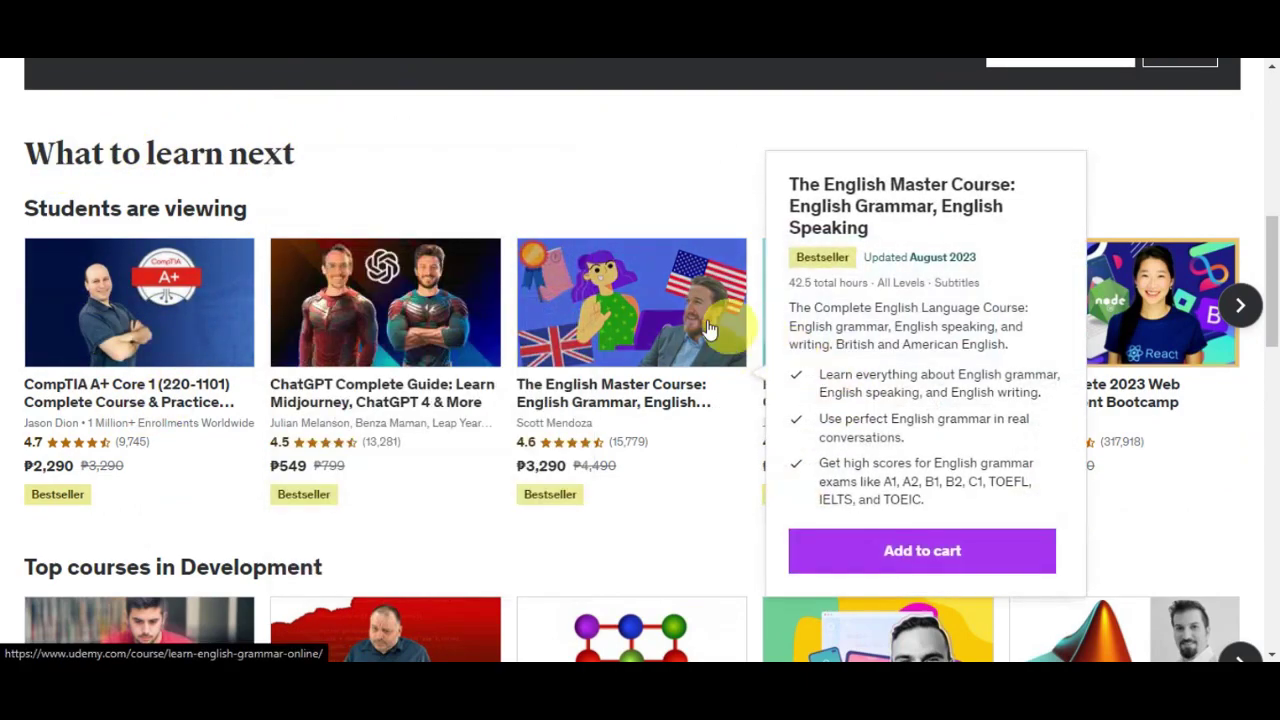
mouse_move(327, 345)
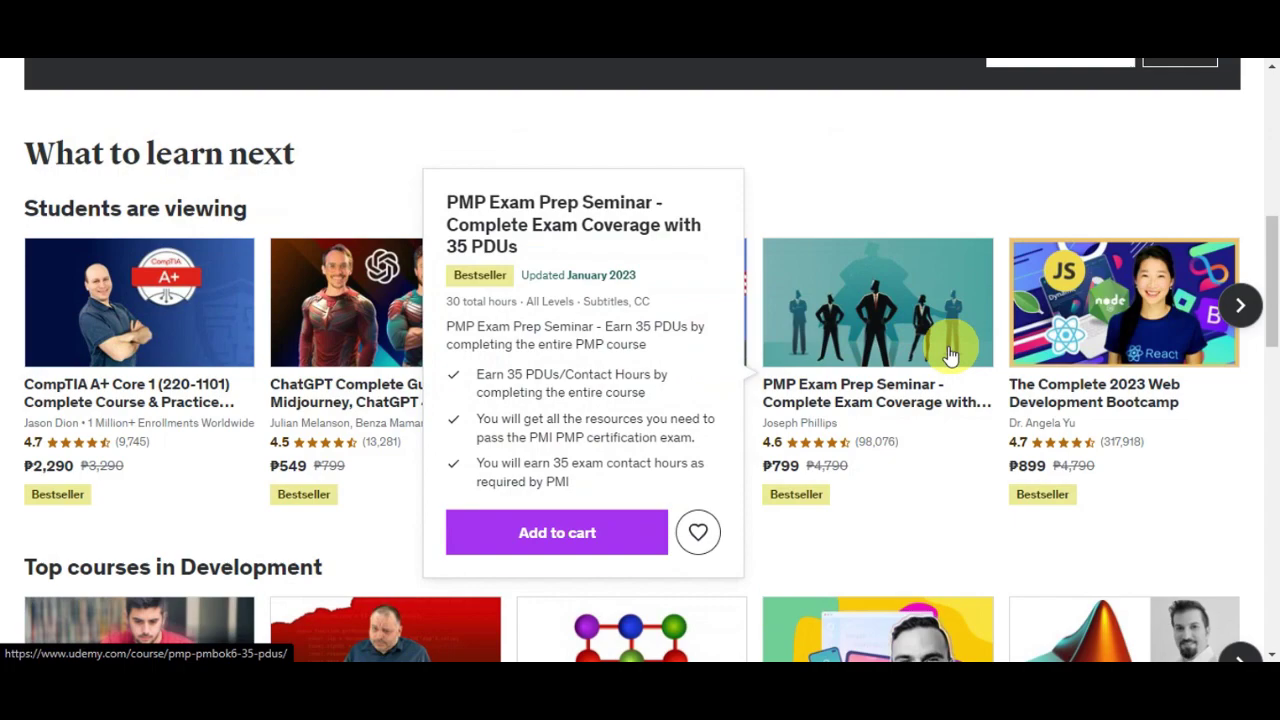
mouse_move(1070, 336)
mouse_move(120, 385)
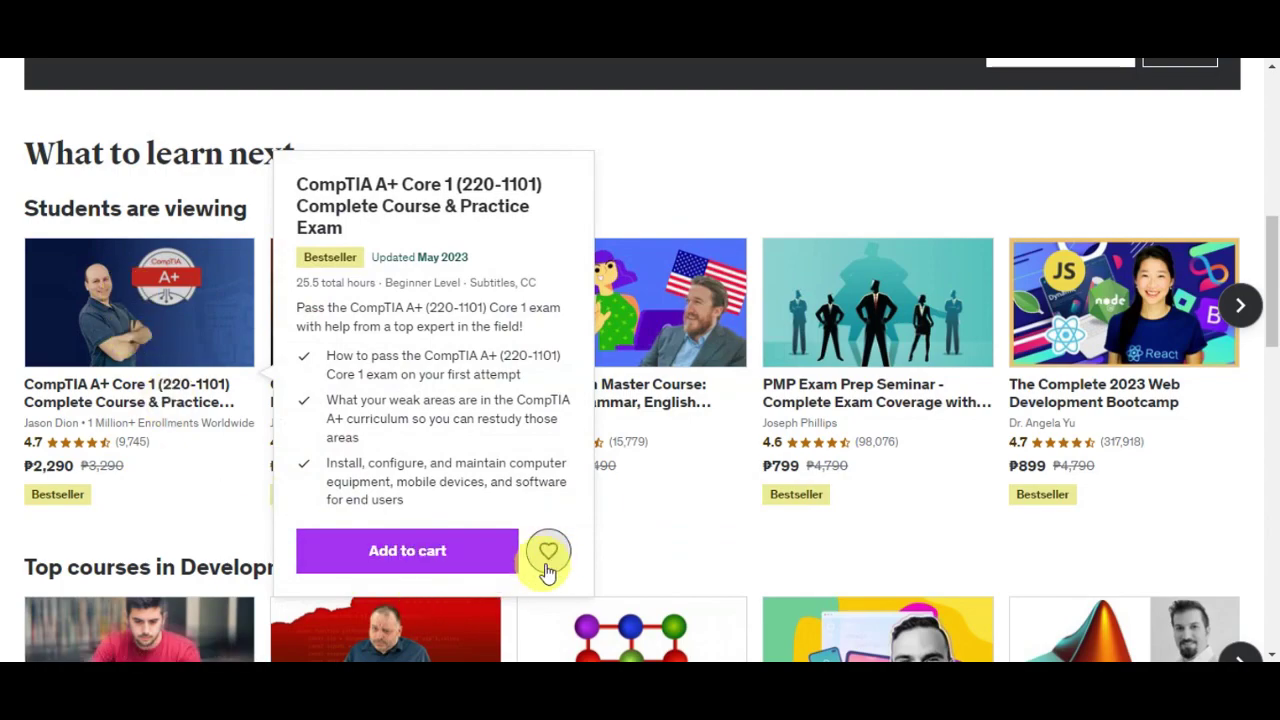
scroll(808, 534, "down", 8)
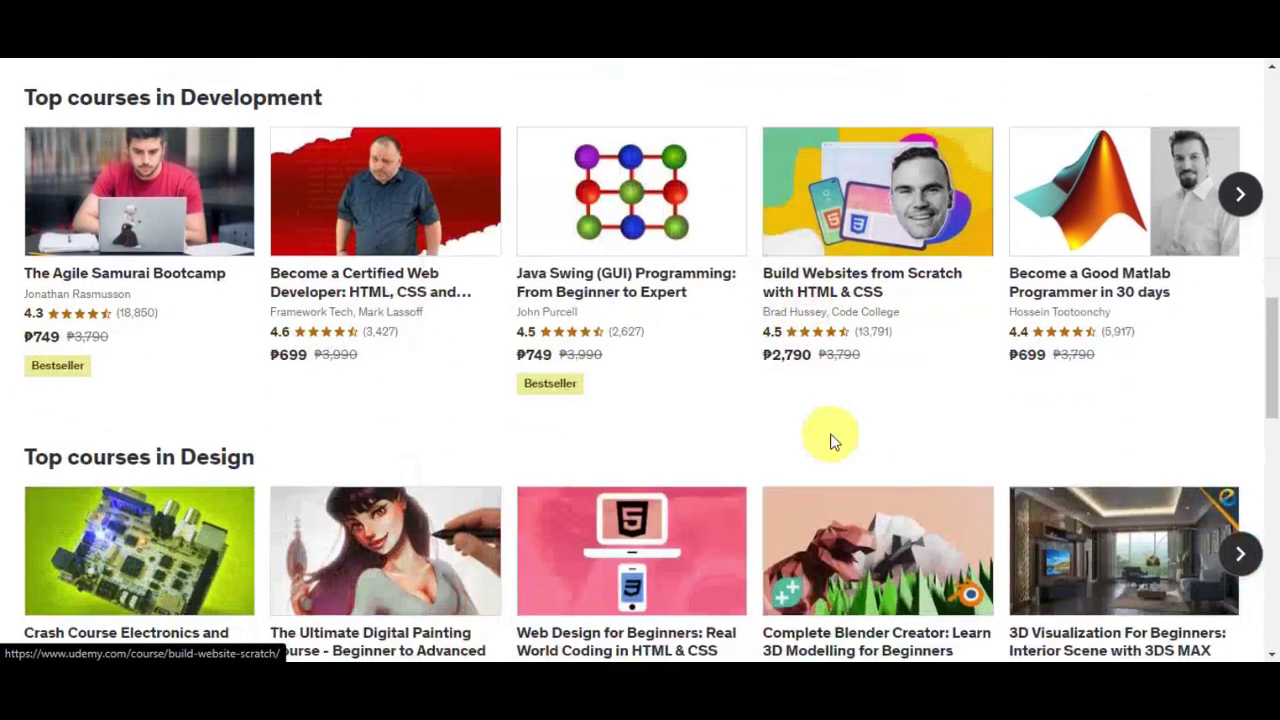
scroll(903, 450, "down", 5)
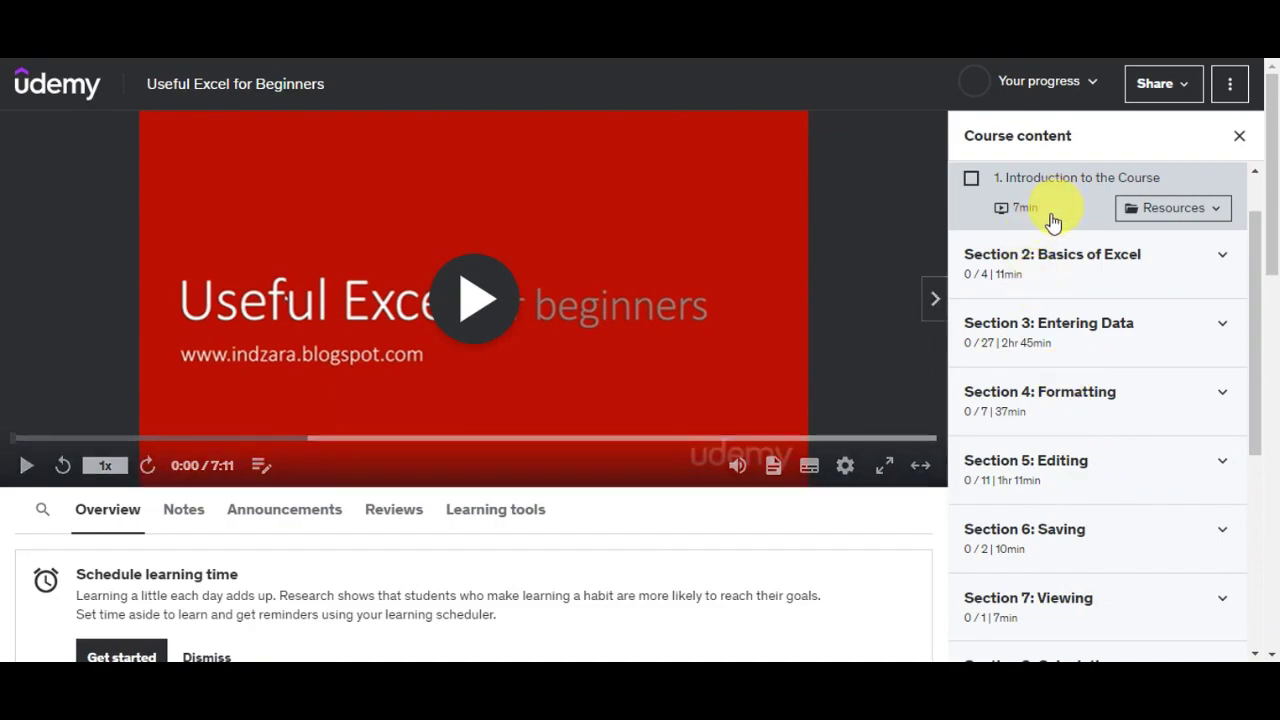
scroll(1020, 277, "down", 4)
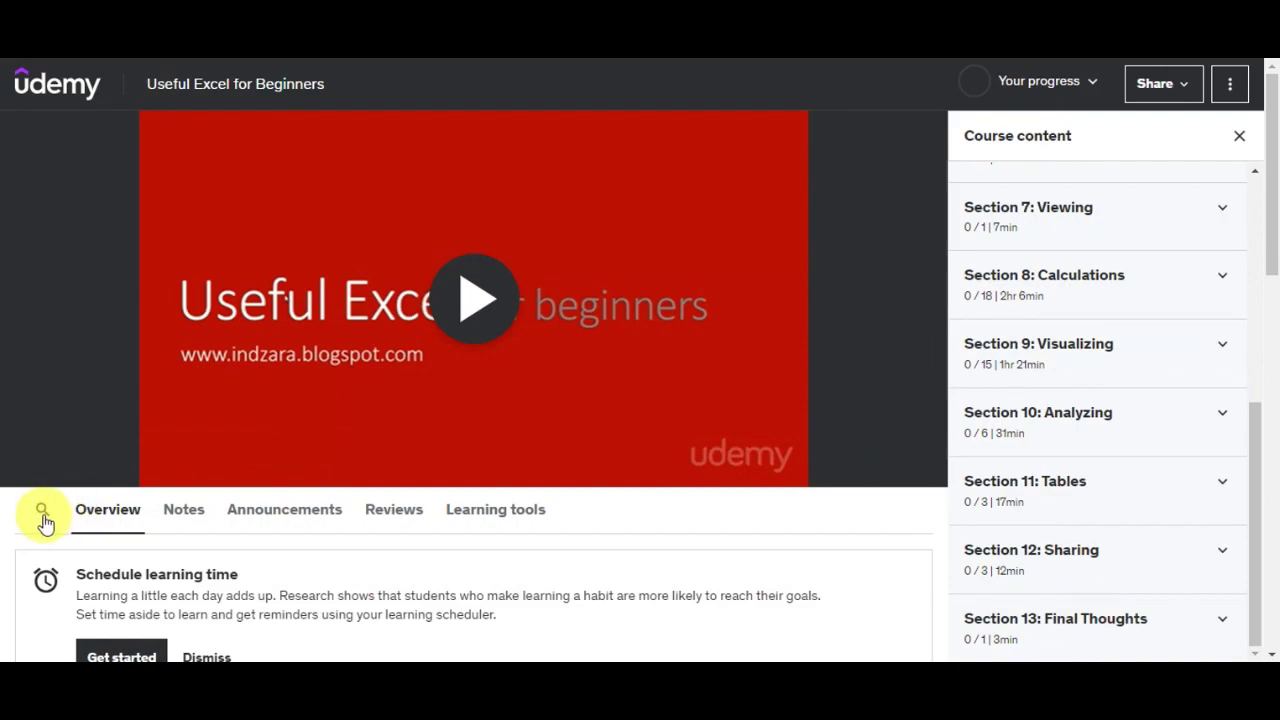
scroll(200, 490, "down", 2)
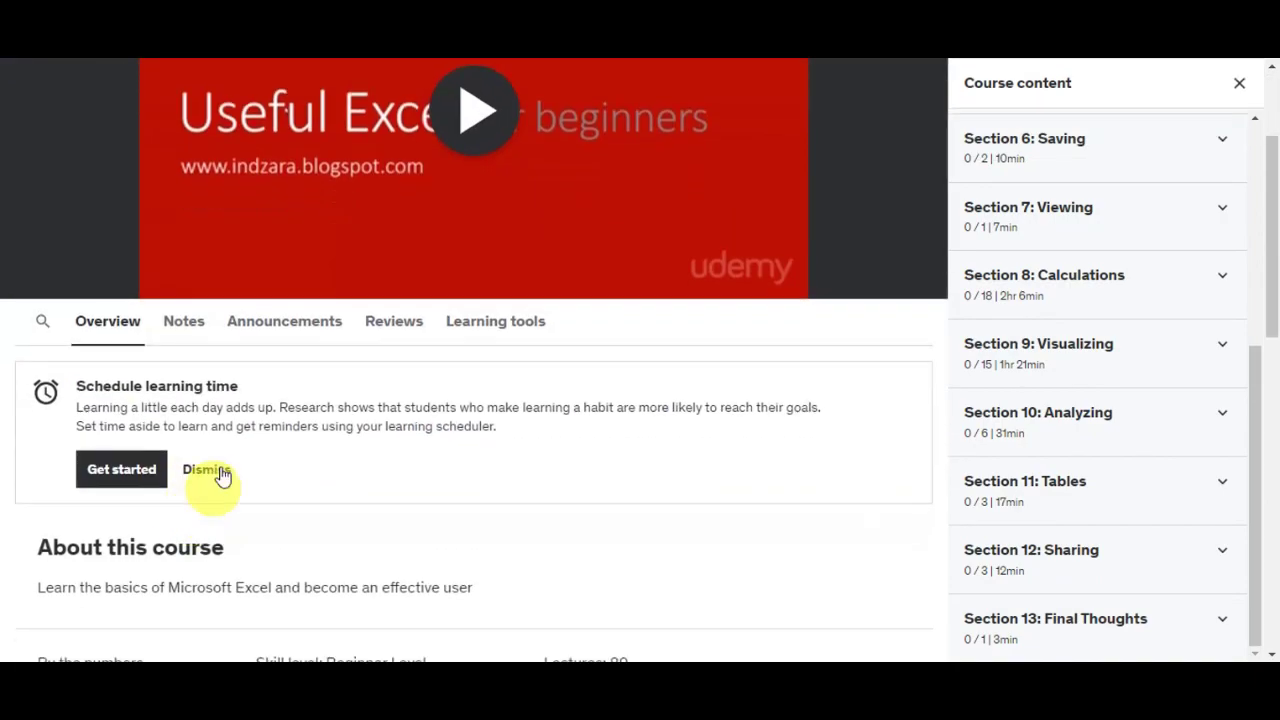
left_click(196, 323)
left_click(281, 323)
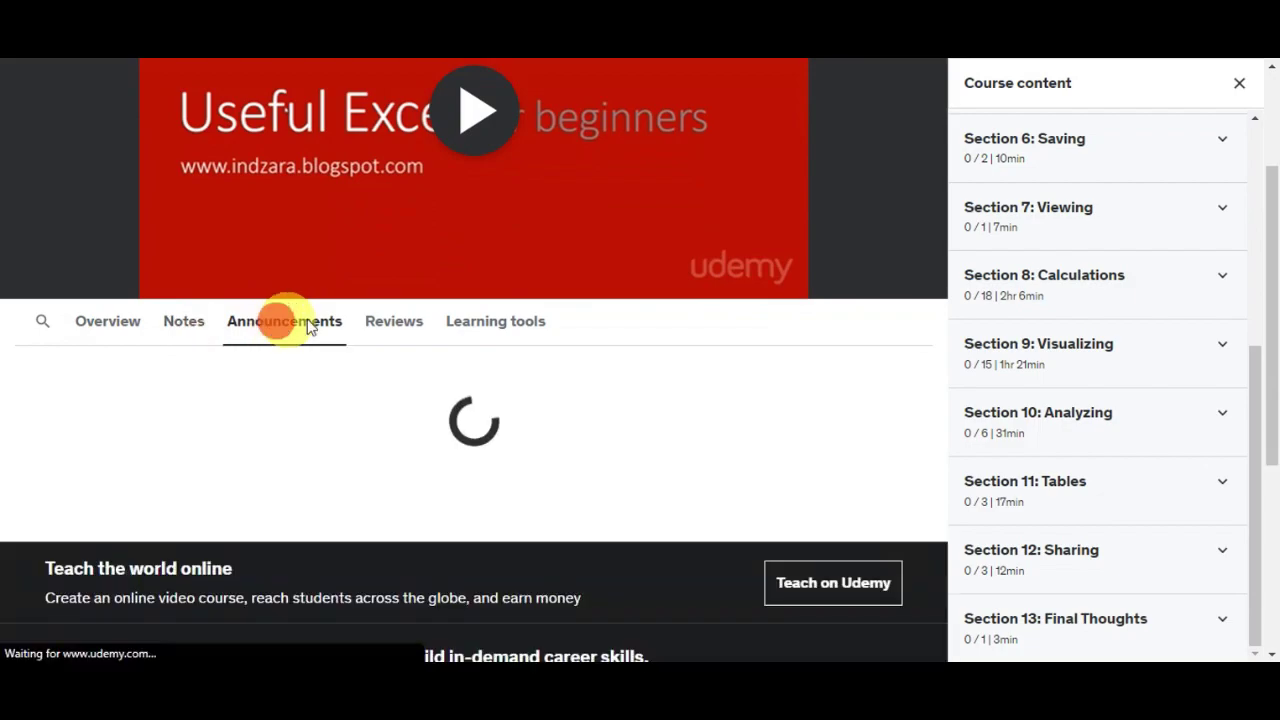
left_click(394, 325)
left_click(497, 325)
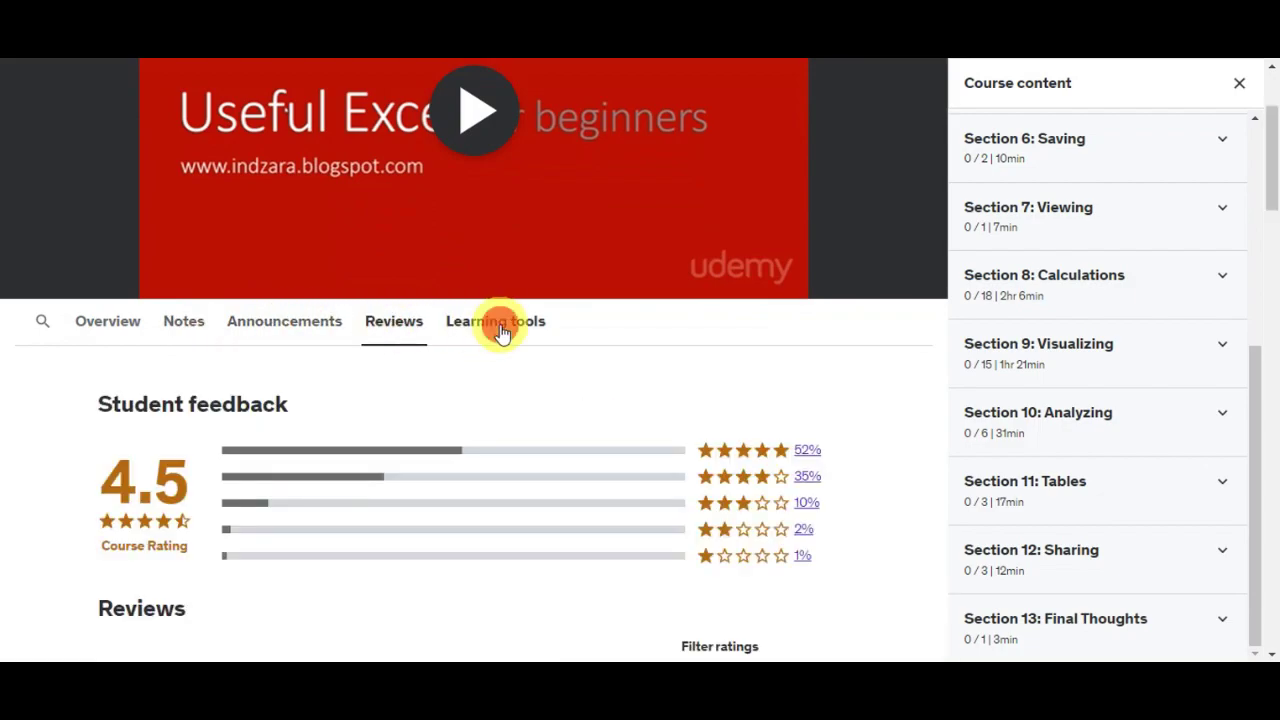
left_click(82, 329)
scroll(908, 297, "up", 2)
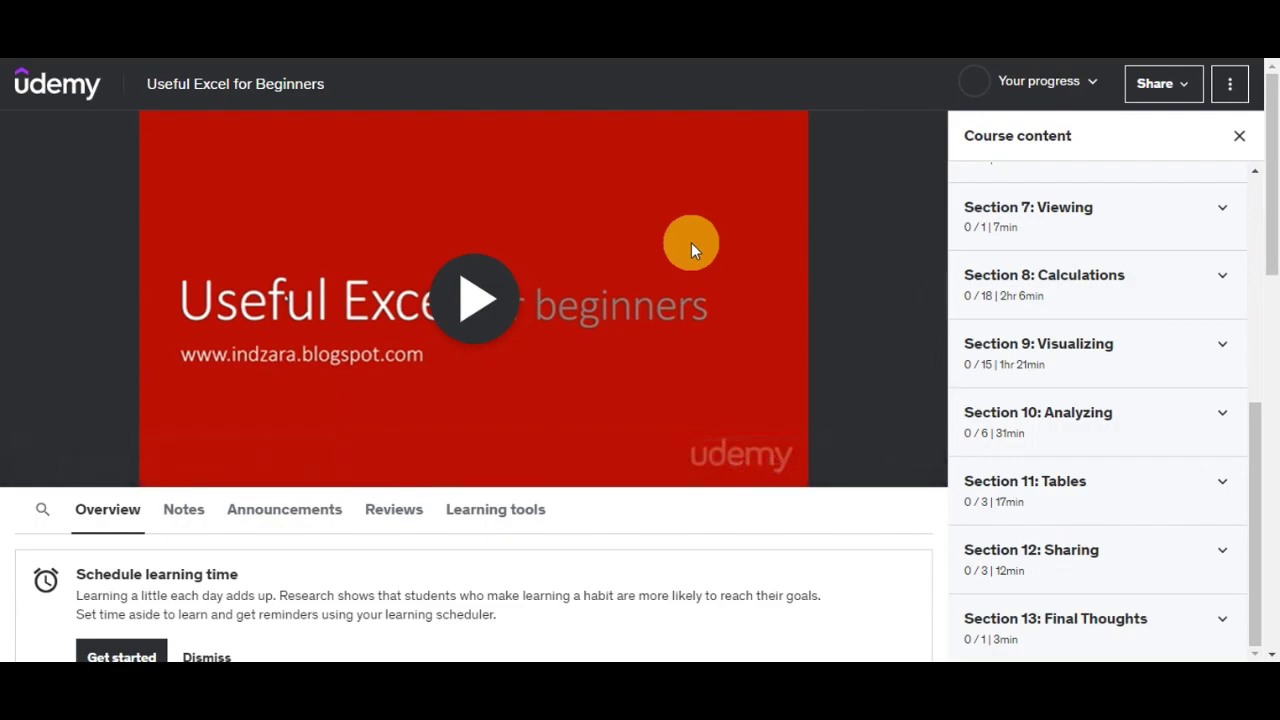
Step: Open DevTools with F12 and filter the Network log down to Media requests
key("F12")
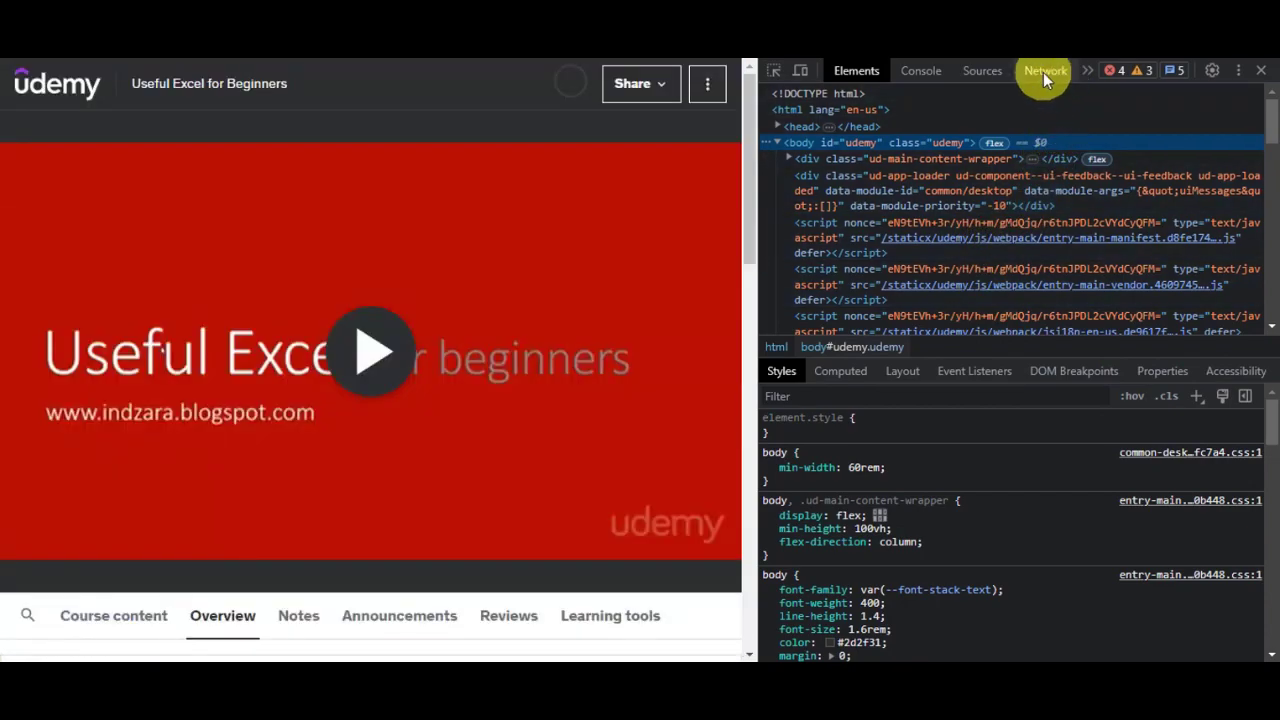
left_click(1043, 71)
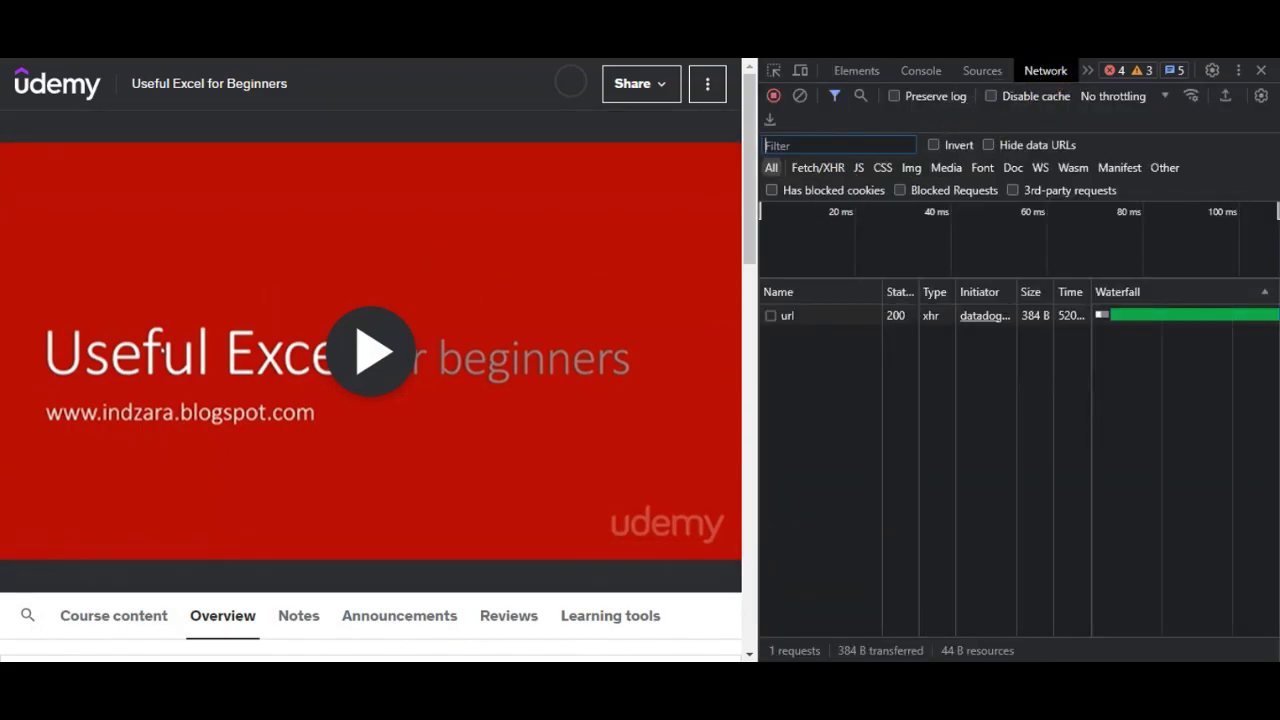
left_click(818, 167)
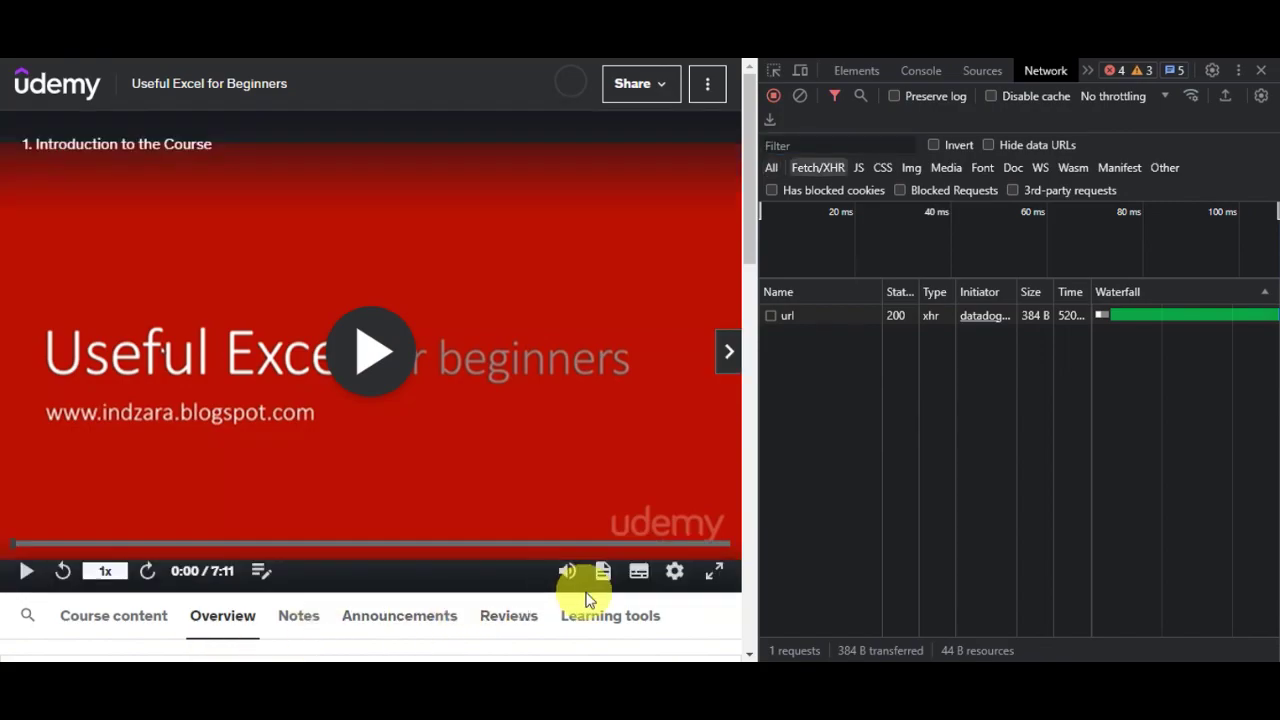
left_click(944, 170)
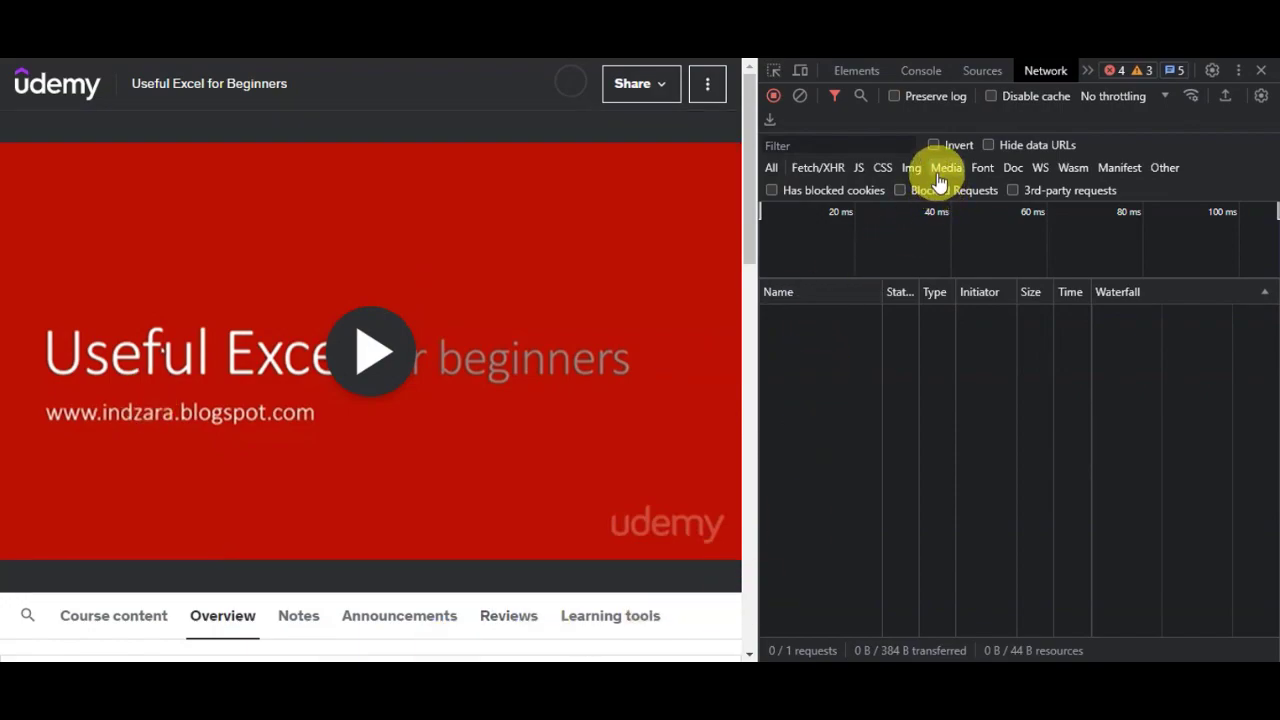
mouse_move(355, 420)
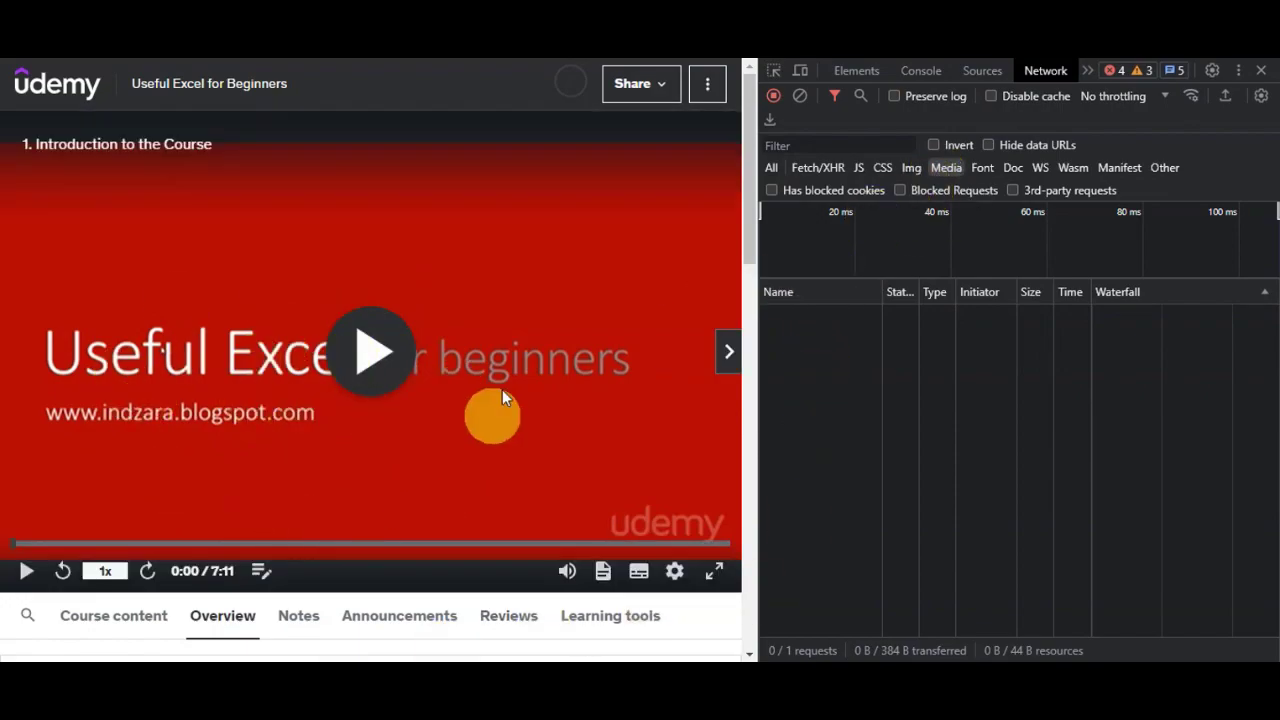
Step: Play and skip ahead in the intro video, then advance to lecture 2, Basics of Excel
left_click(375, 347)
left_click(375, 346)
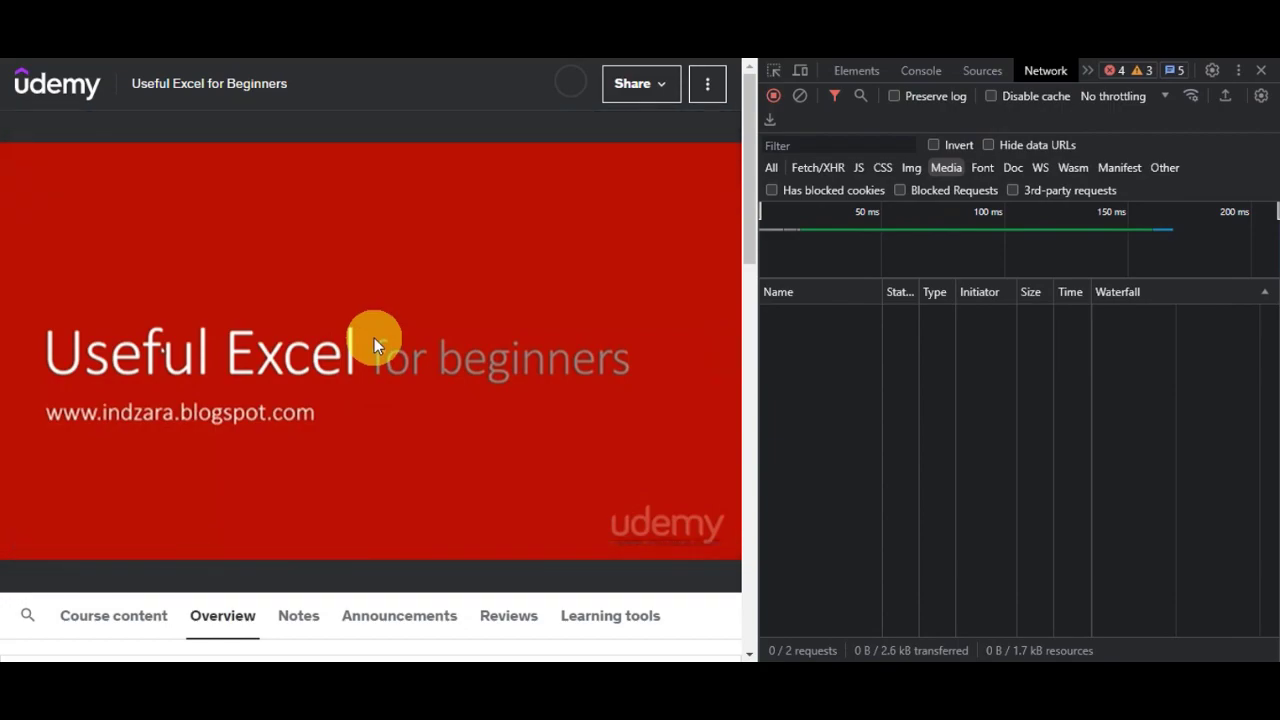
left_click(374, 338)
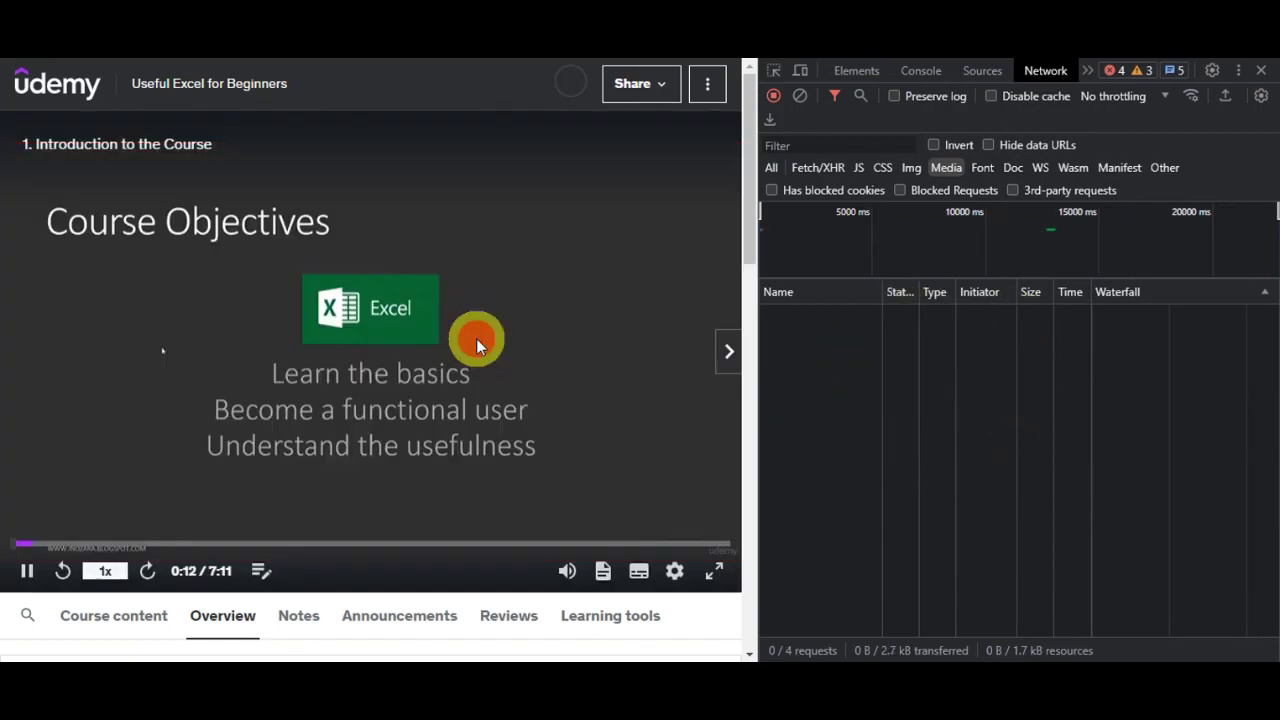
left_click(476, 338)
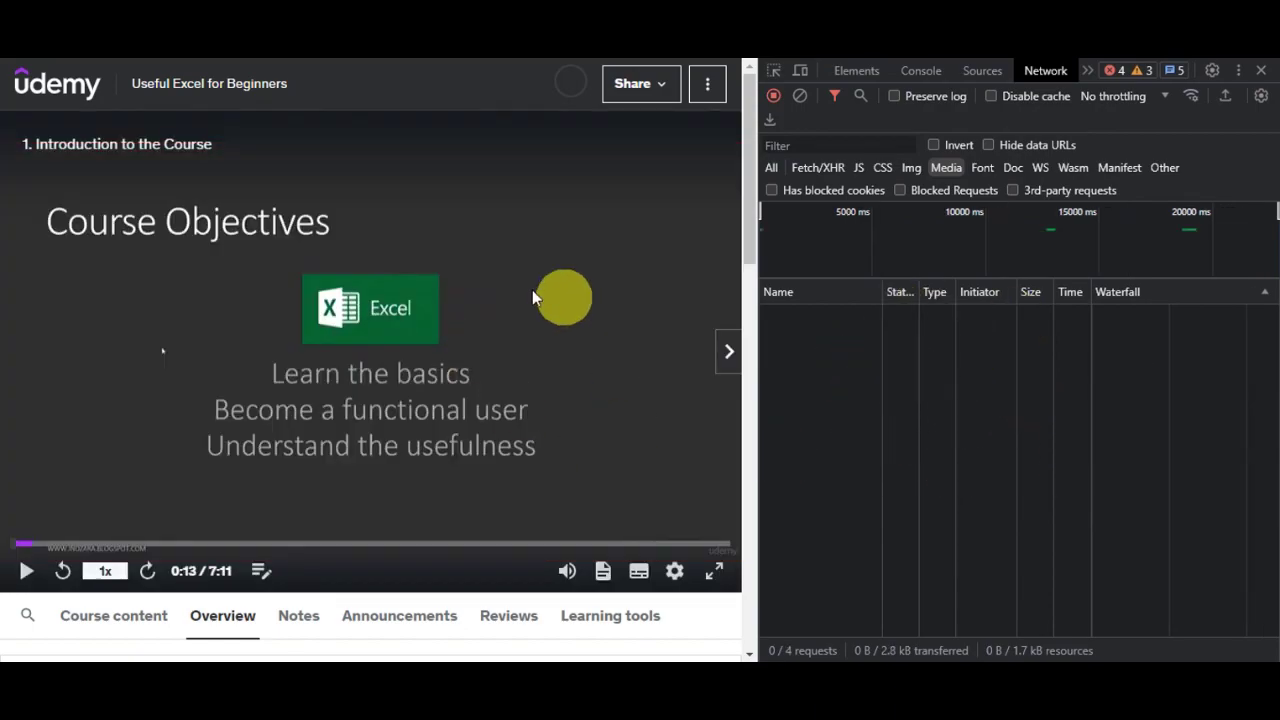
left_click(729, 356)
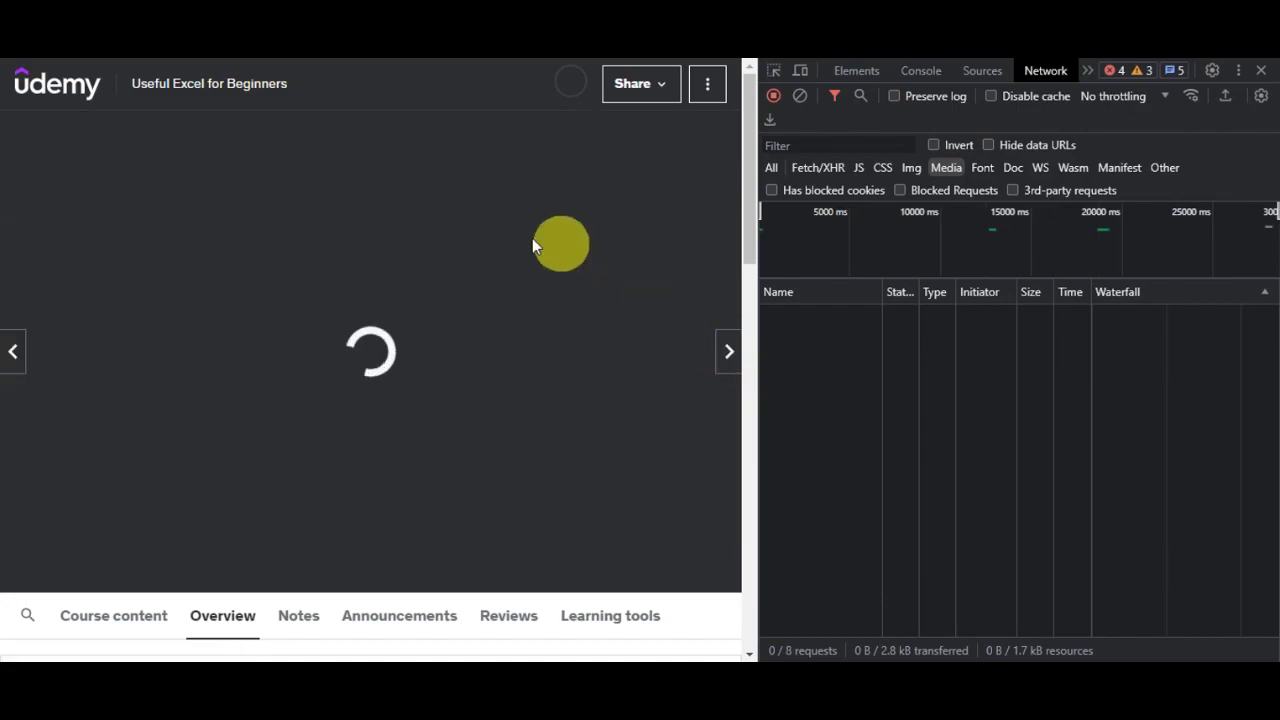
scroll(235, 338, "down", 2)
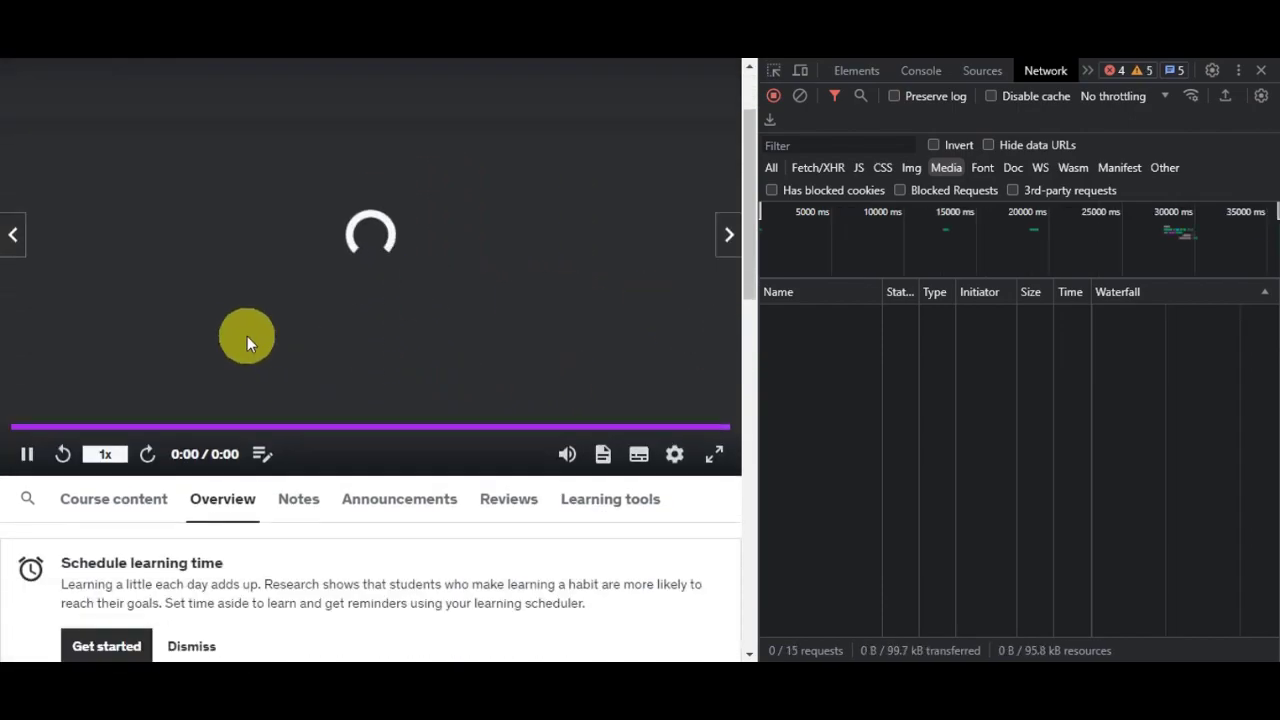
scroll(260, 334, "up", 2)
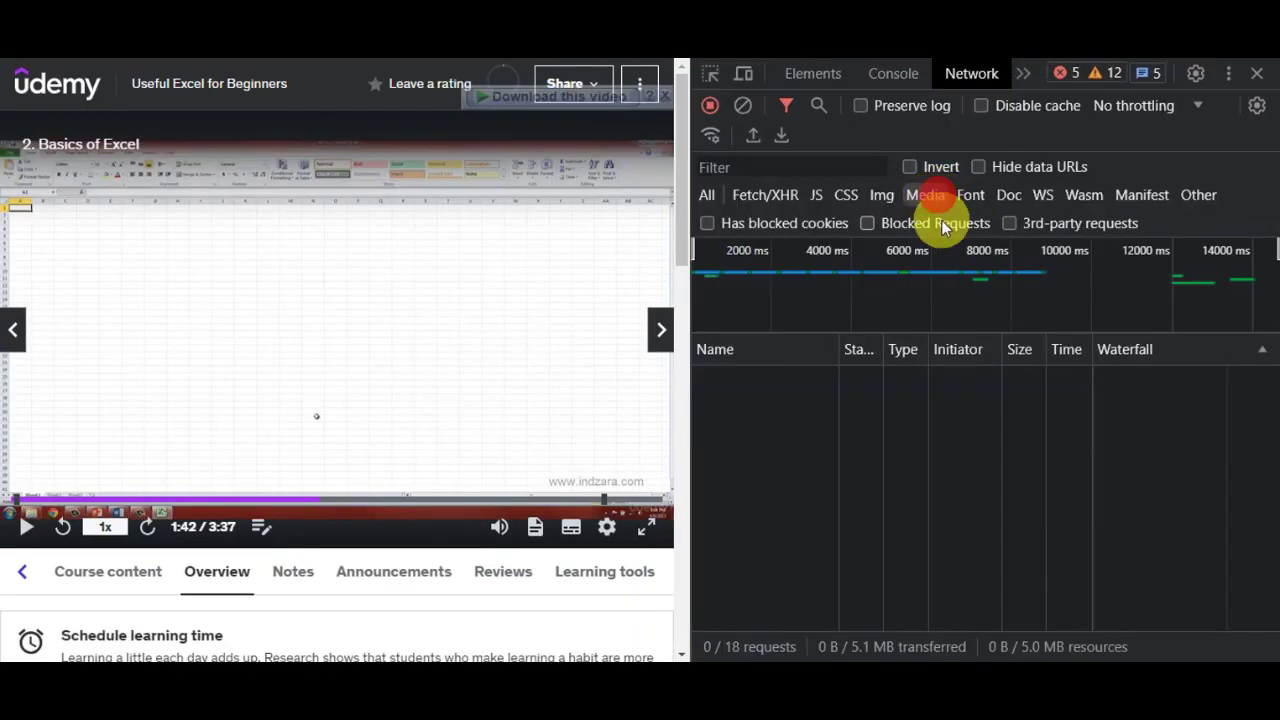
Step: Show All requests, pause the lecture at 2:05, and open a video segment request in a new tab
left_click(709, 196)
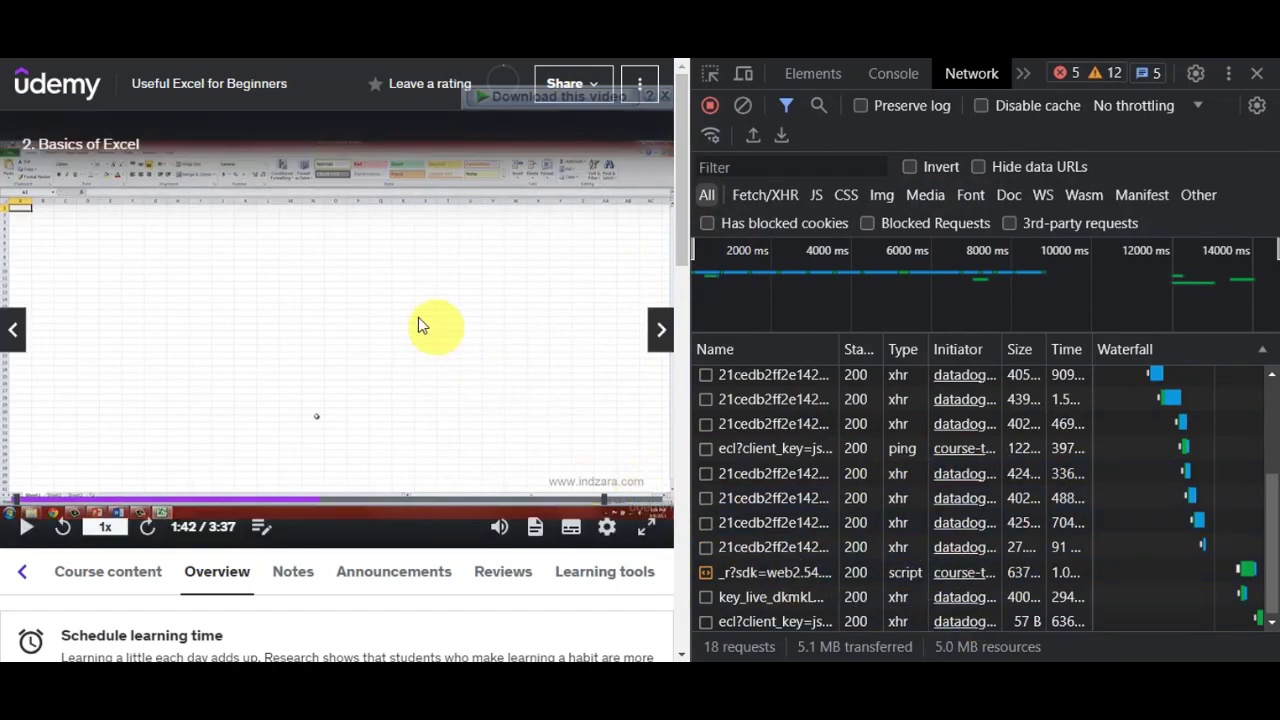
left_click(409, 309)
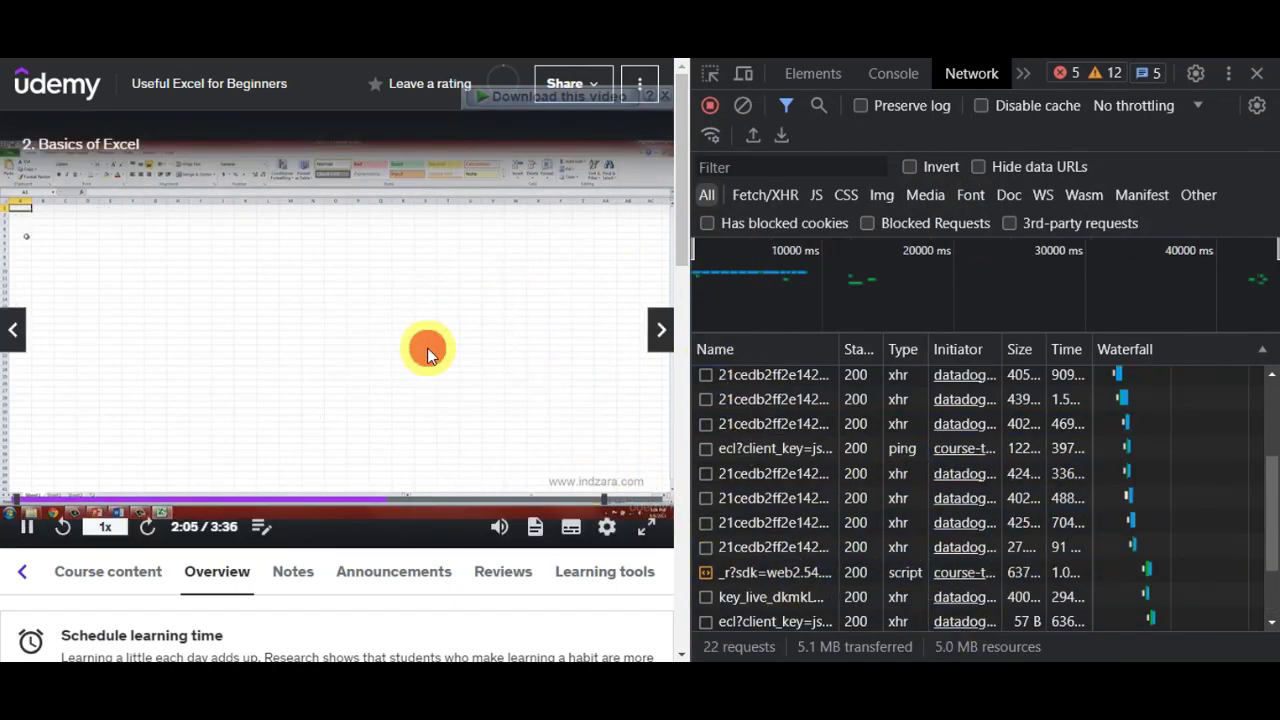
left_click(427, 347)
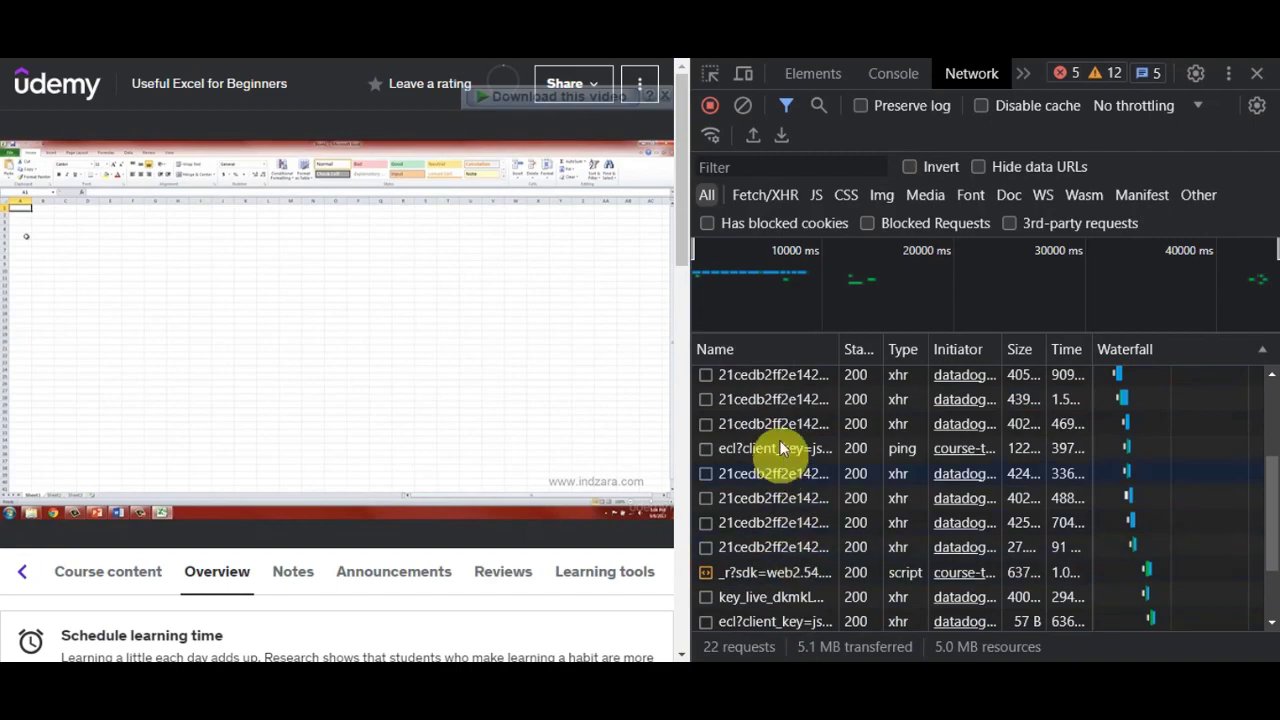
right_click(766, 376)
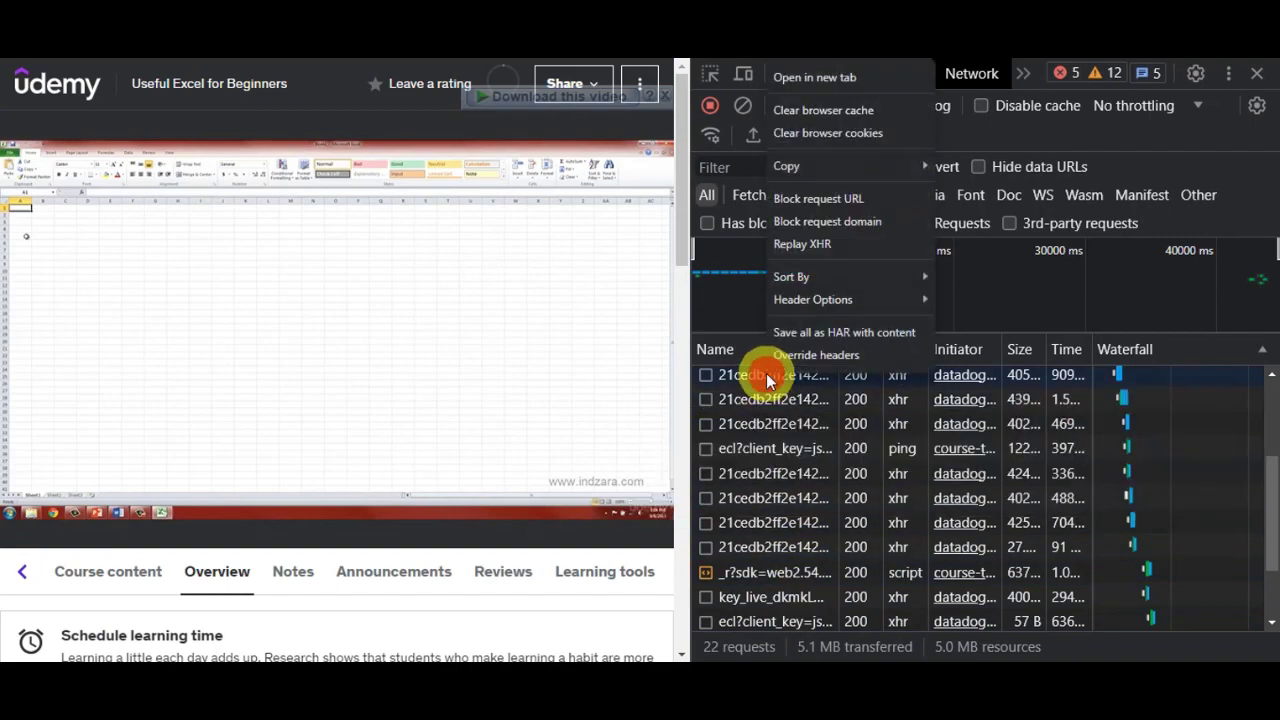
left_click(812, 80)
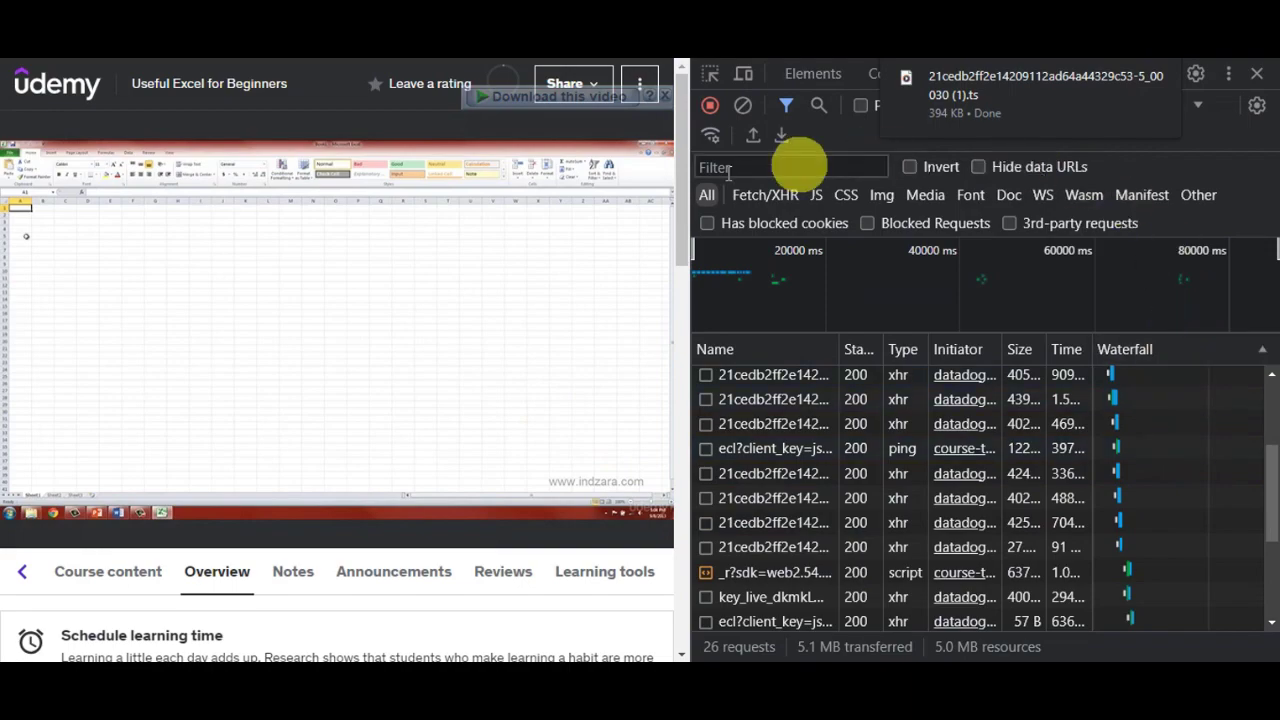
mouse_move(1105, 89)
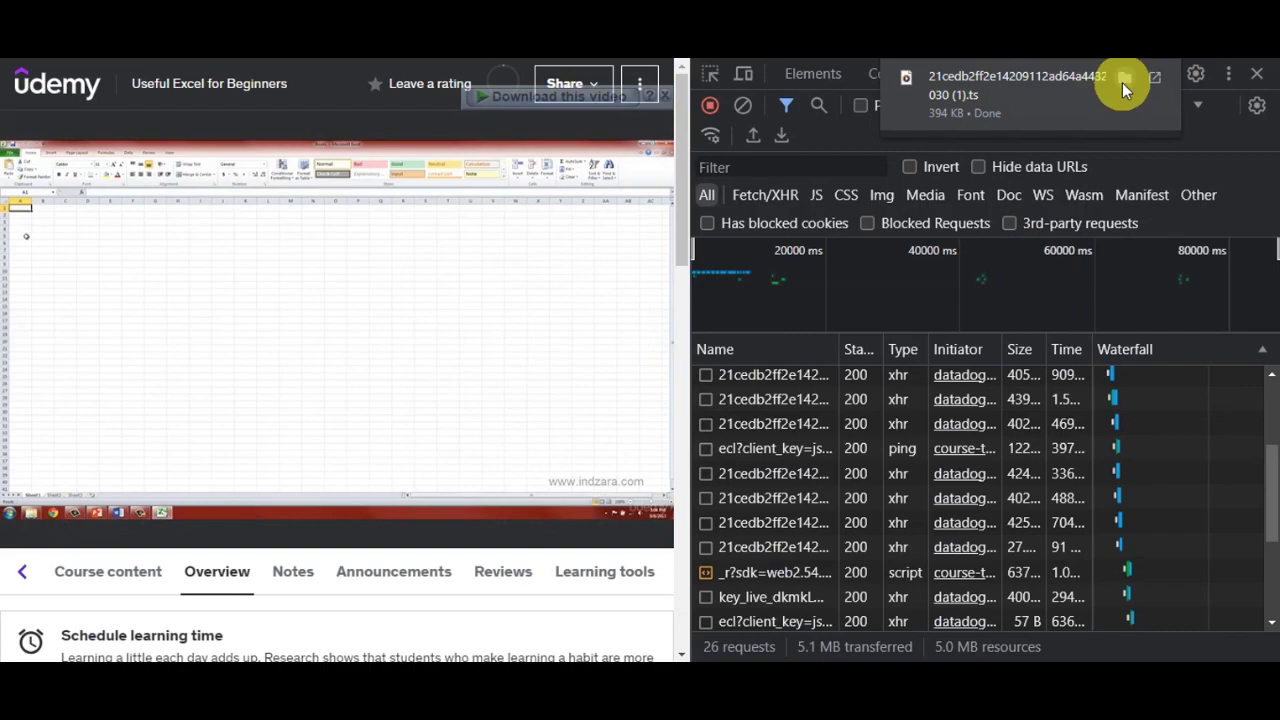
Step: Play the downloaded .ts segment in Media Player, confirm the 8-second Excel clip, then close it
left_click(1123, 83)
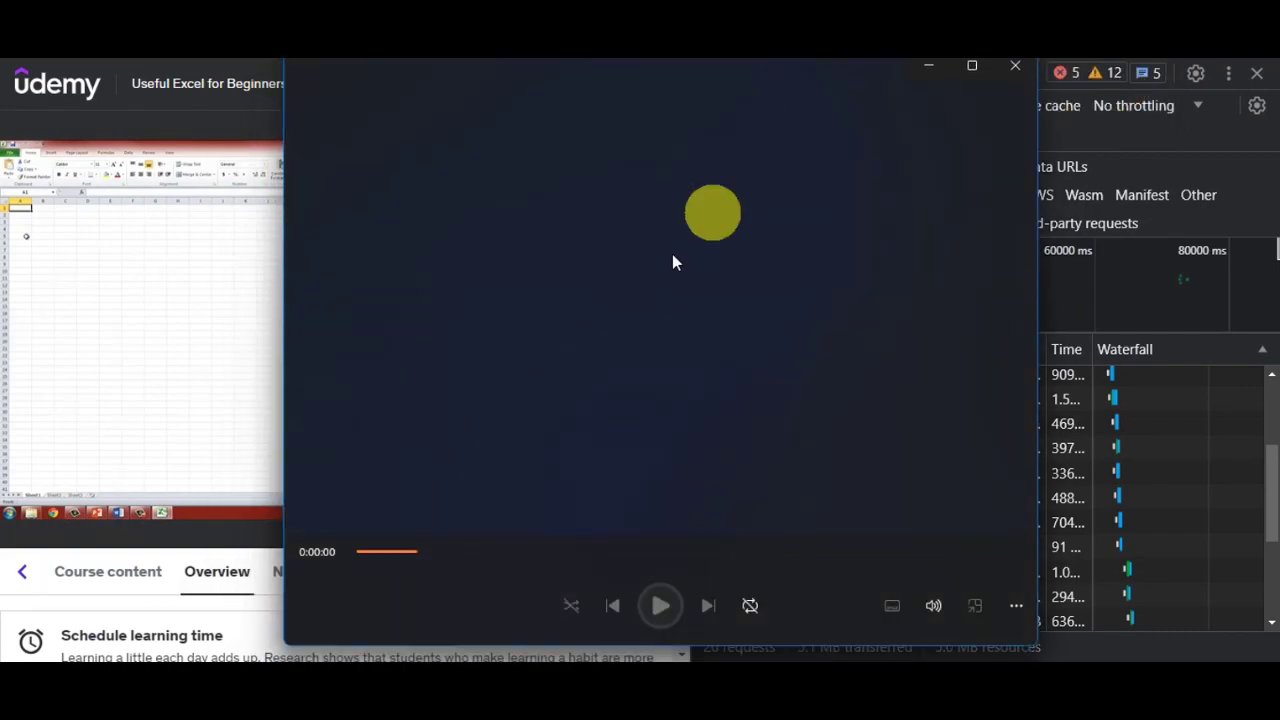
mouse_move(127, 320)
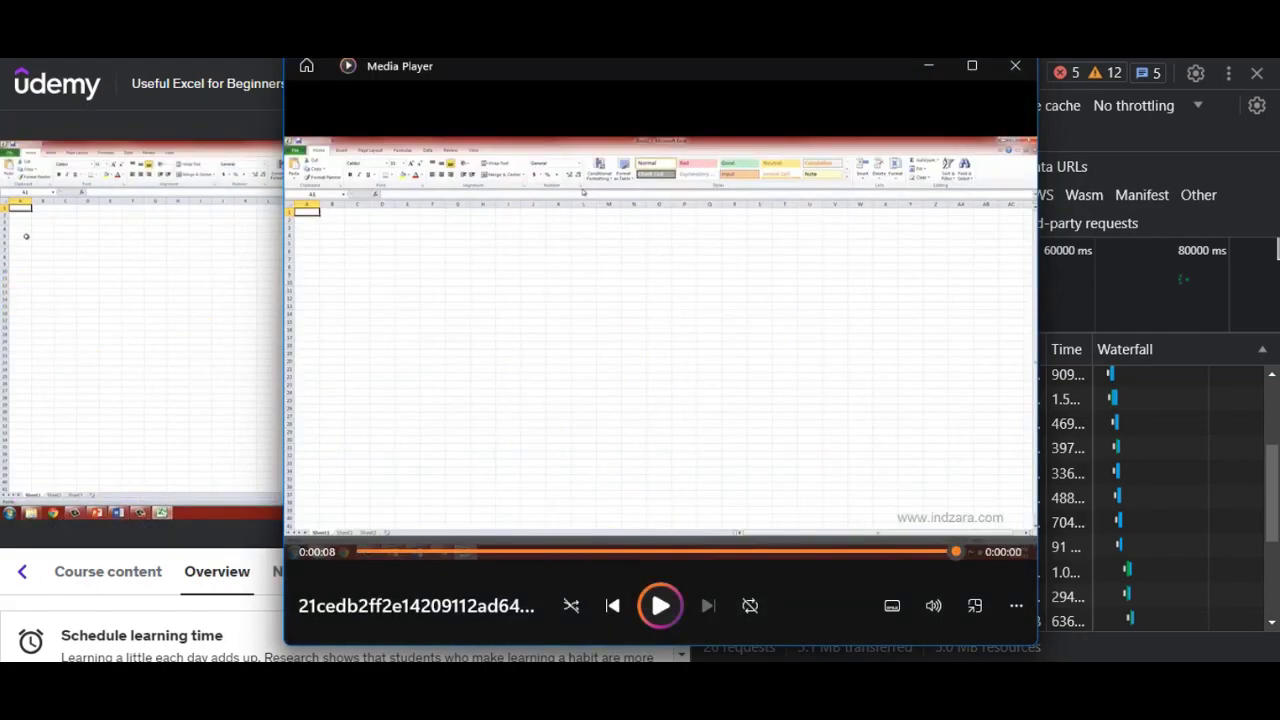
left_click(1206, 467)
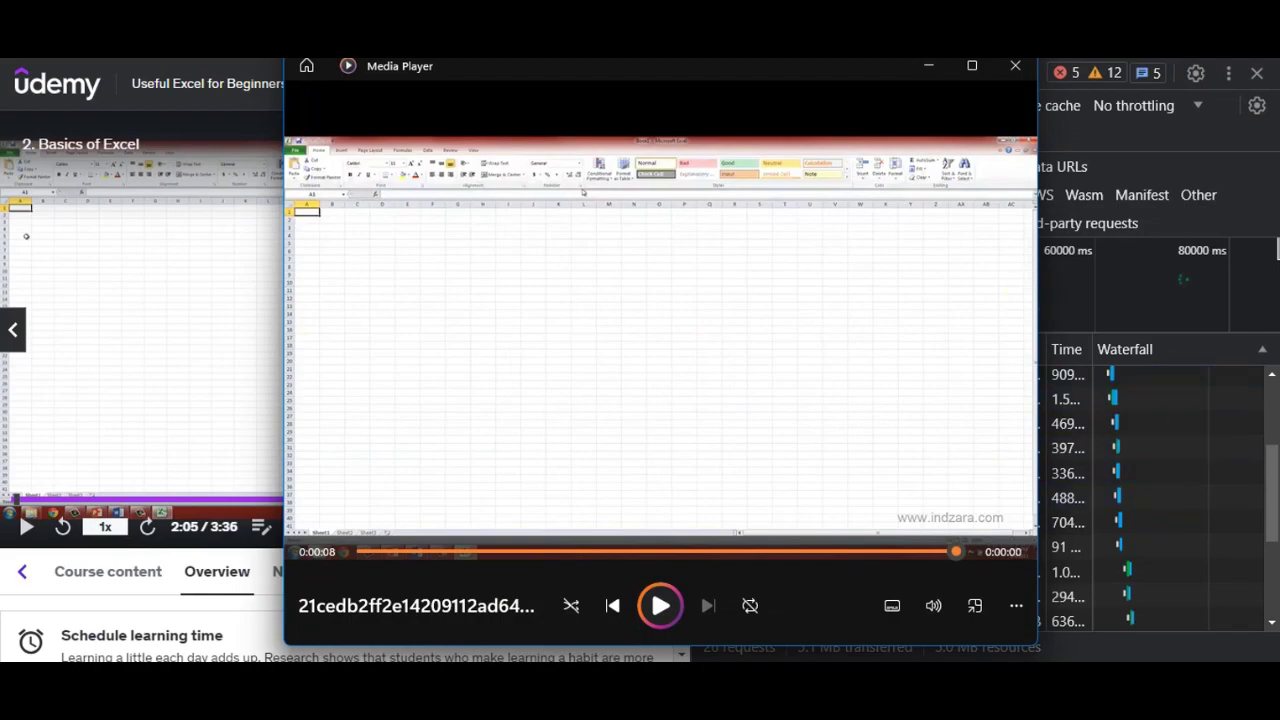
left_click(1012, 70)
left_click(706, 414)
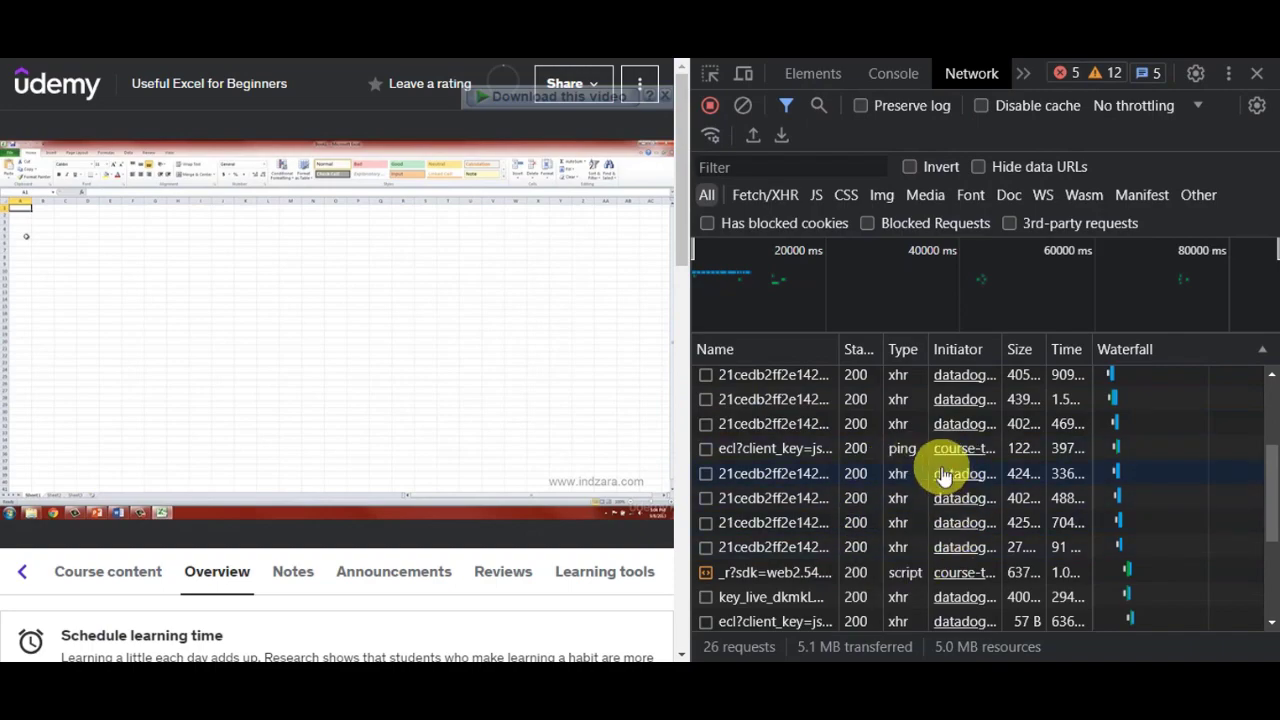
mouse_move(941, 466)
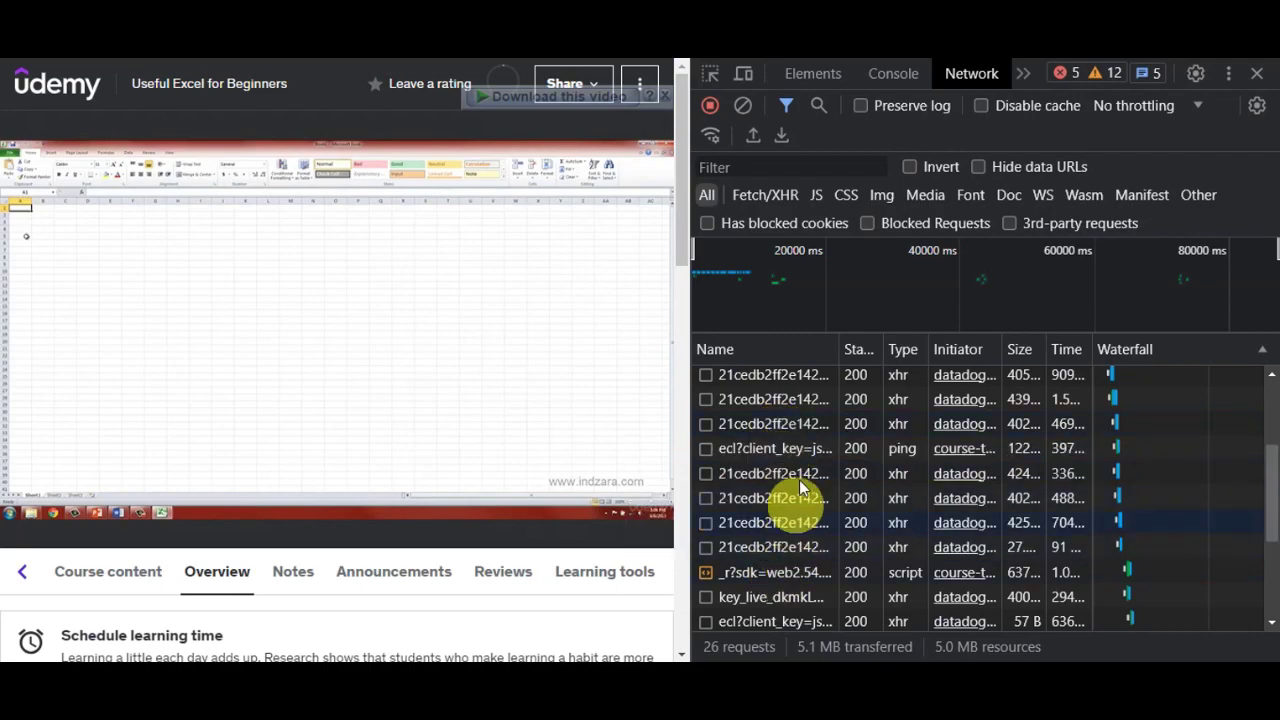
scroll(795, 520, "down", 2)
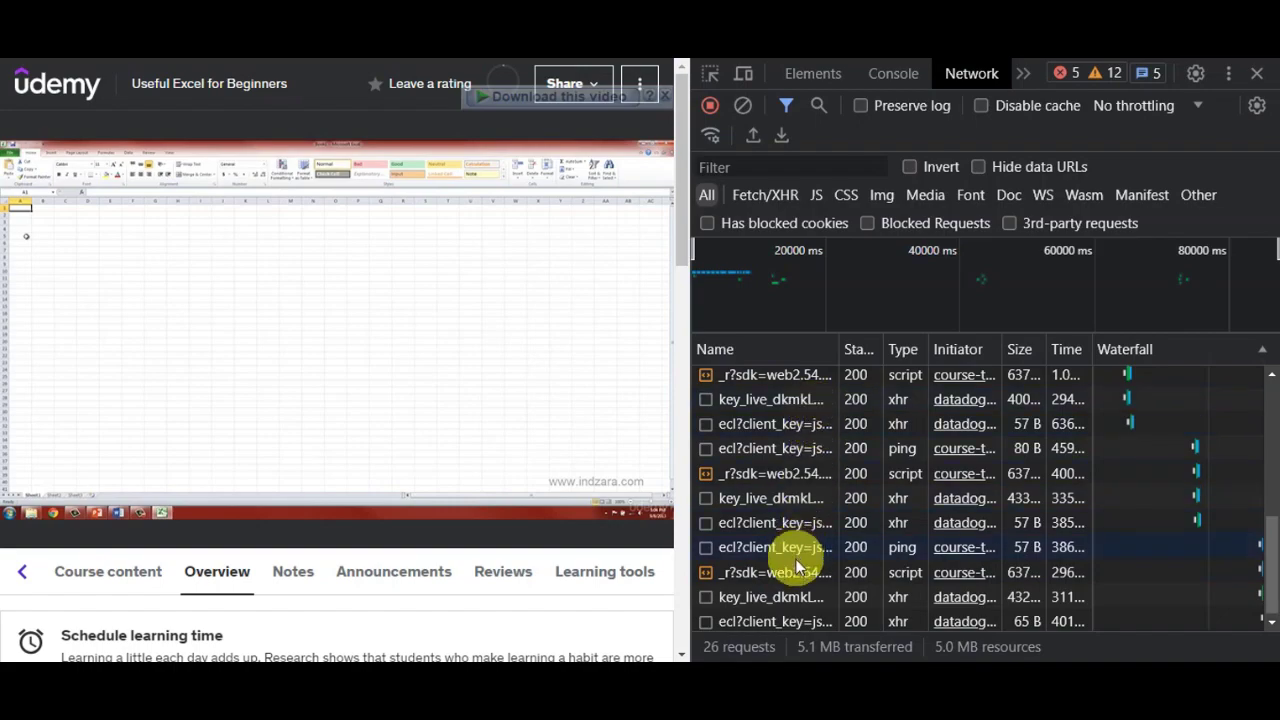
scroll(794, 556, "up", 4)
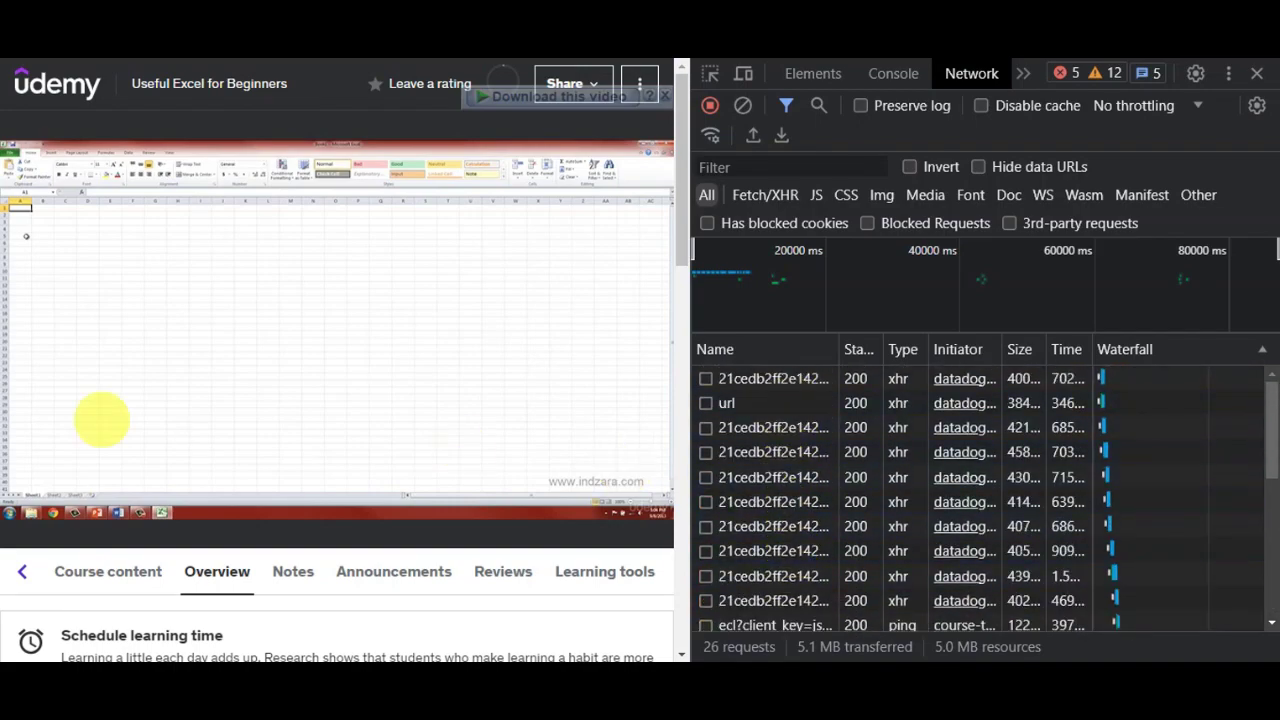
mouse_move(100, 420)
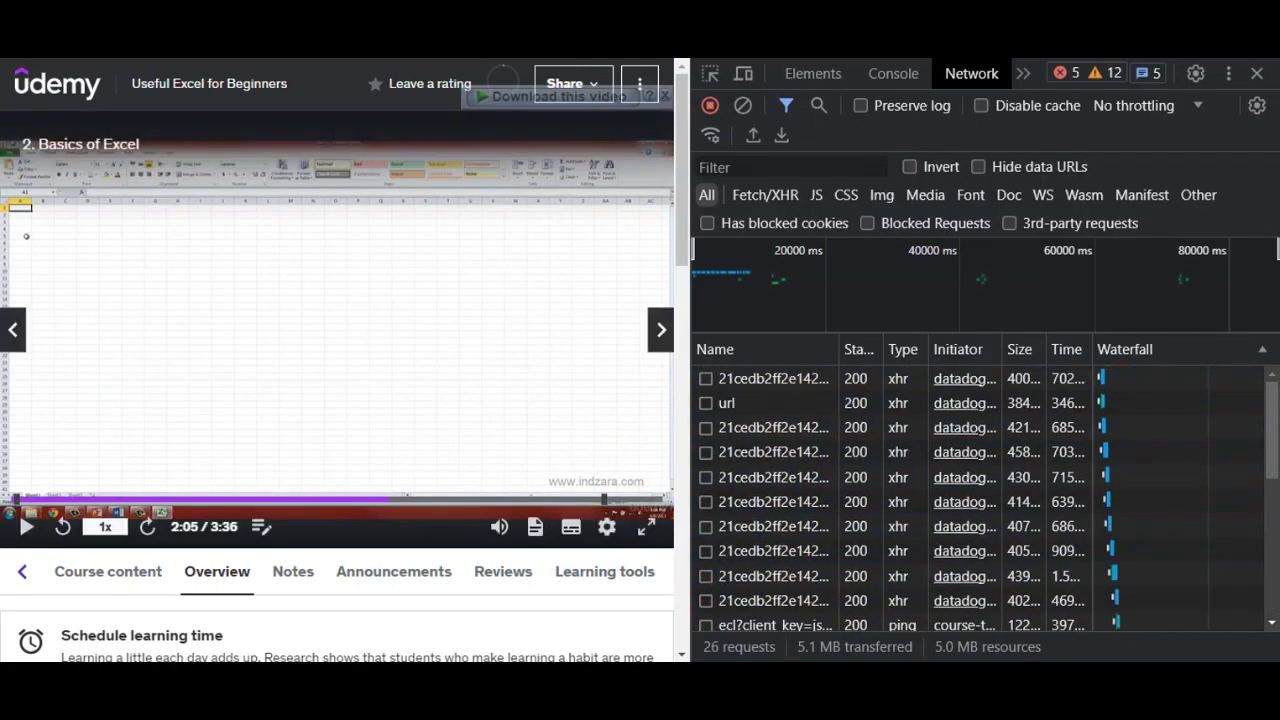
Step: Close the DevTools panel so the lecture shows with Section 2: Basics of Excel at 1 / 4
key("space")
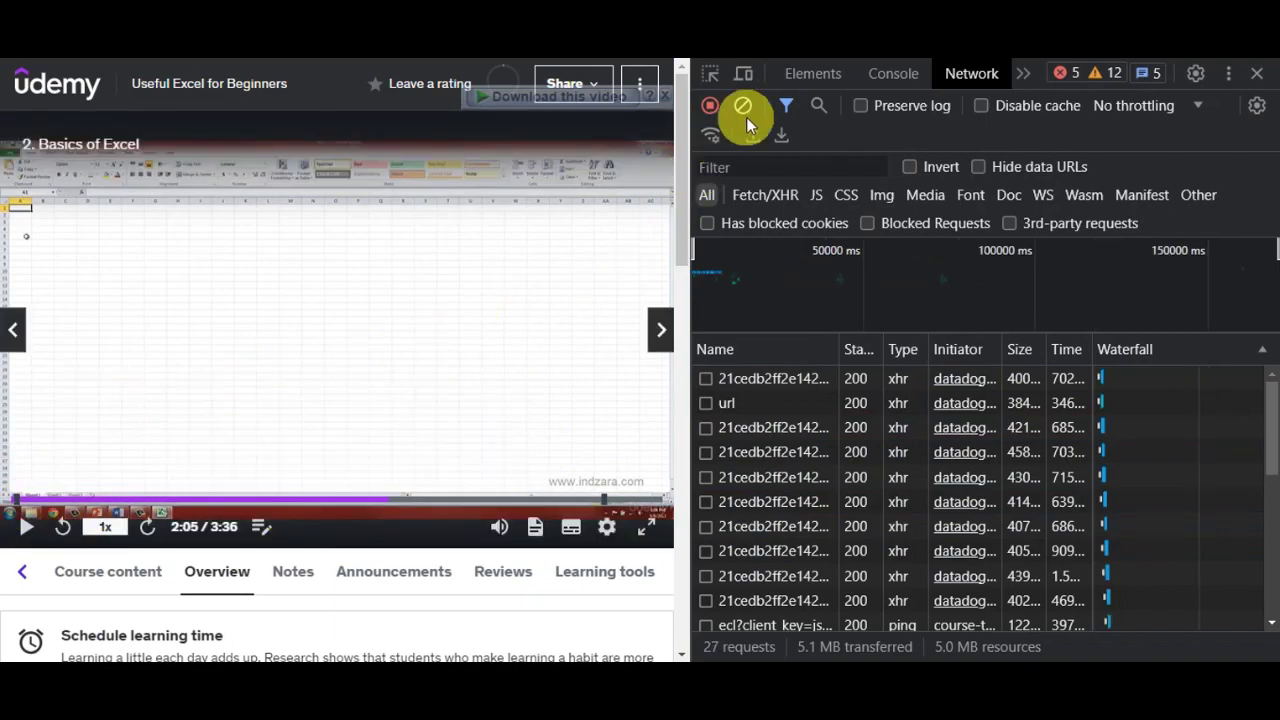
left_click(1257, 73)
scroll(1074, 314, "down", 1)
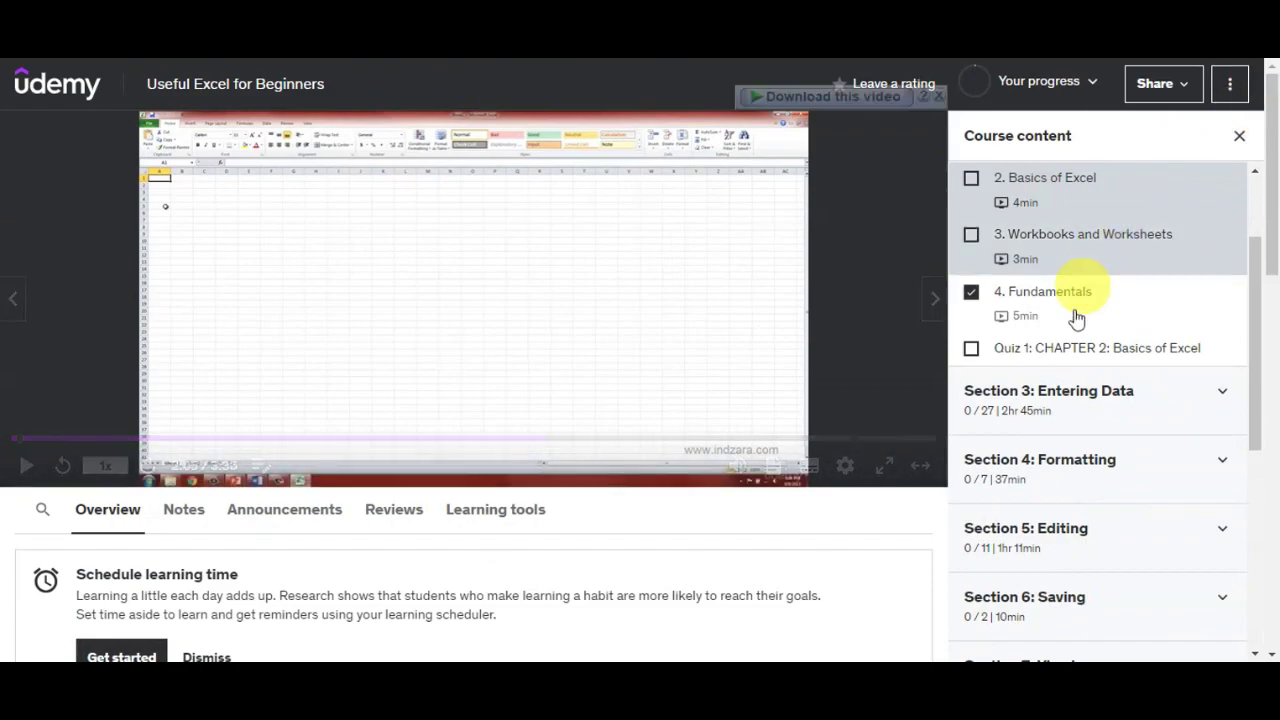
scroll(1089, 337, "up", 1)
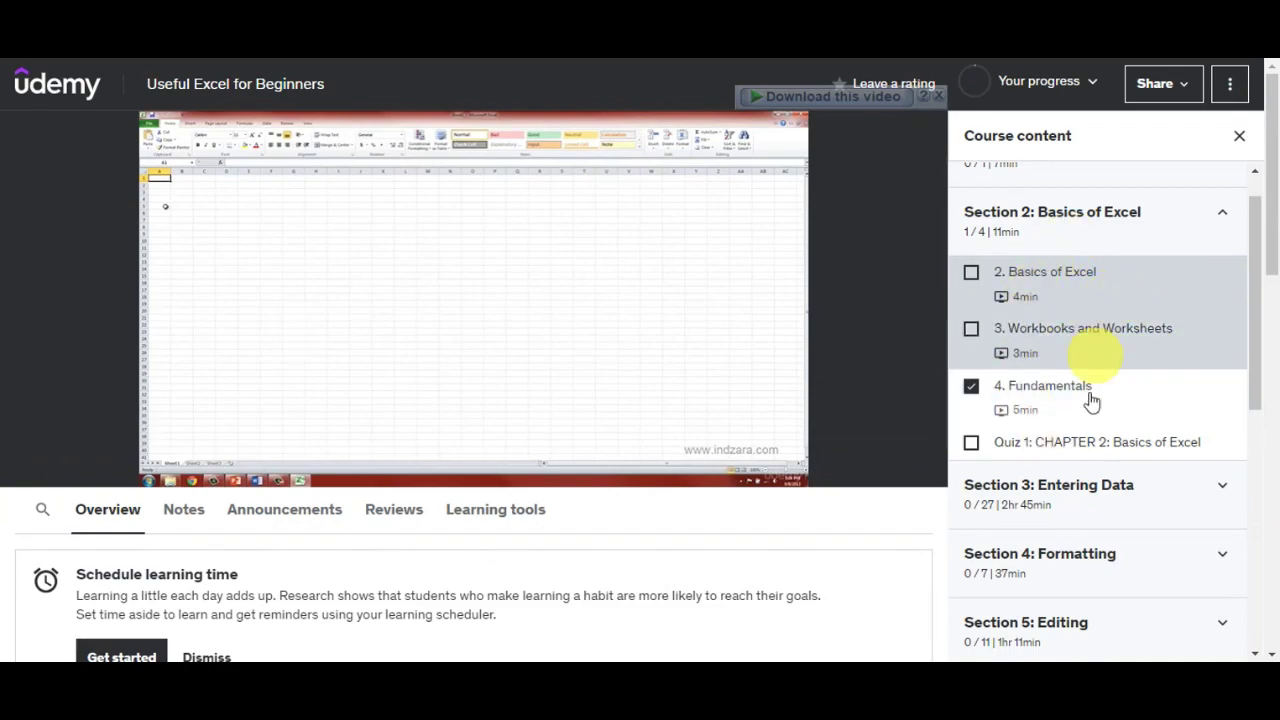
mouse_move(691, 229)
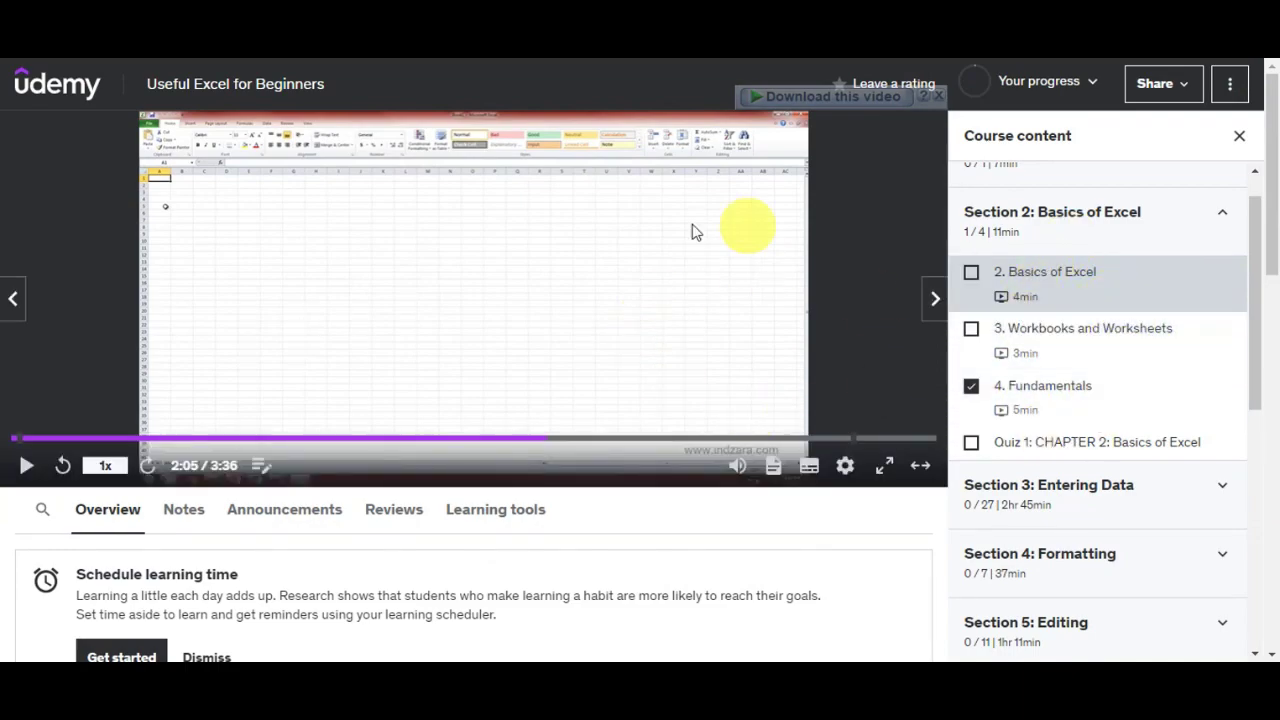